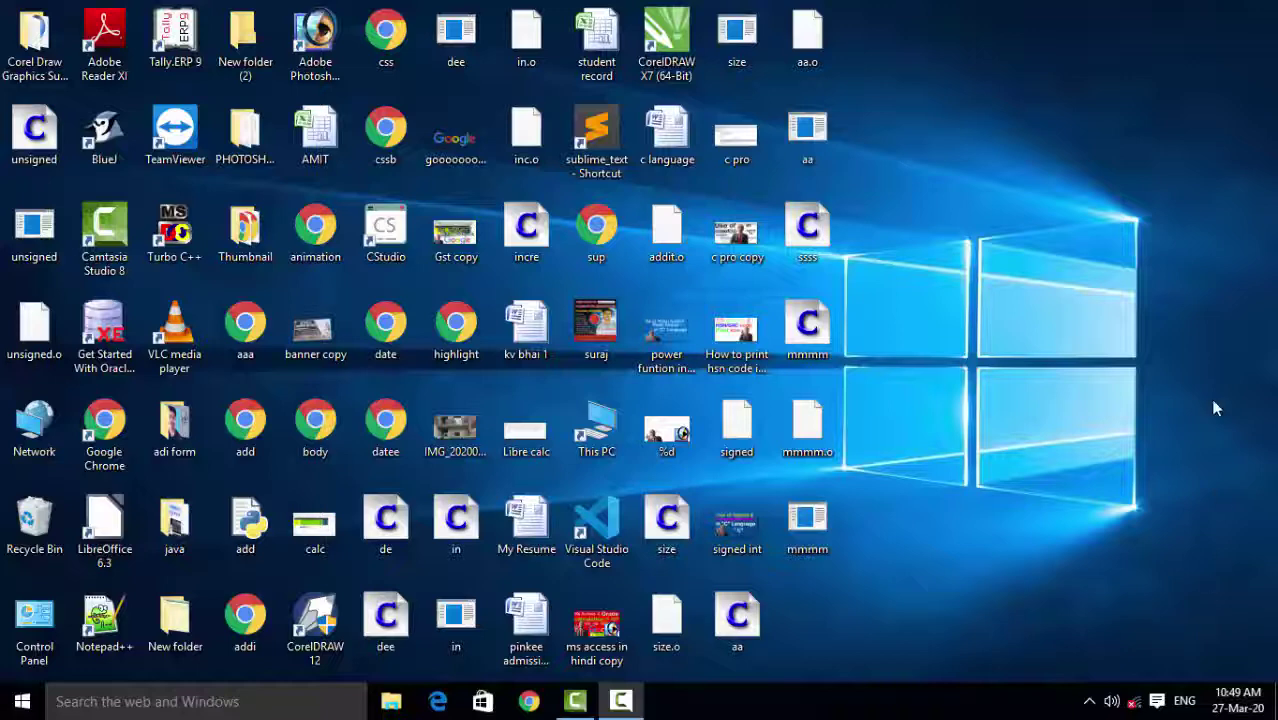
Step: Refresh the Windows desktop repeatedly from its right-click menu
right_click(1022, 141)
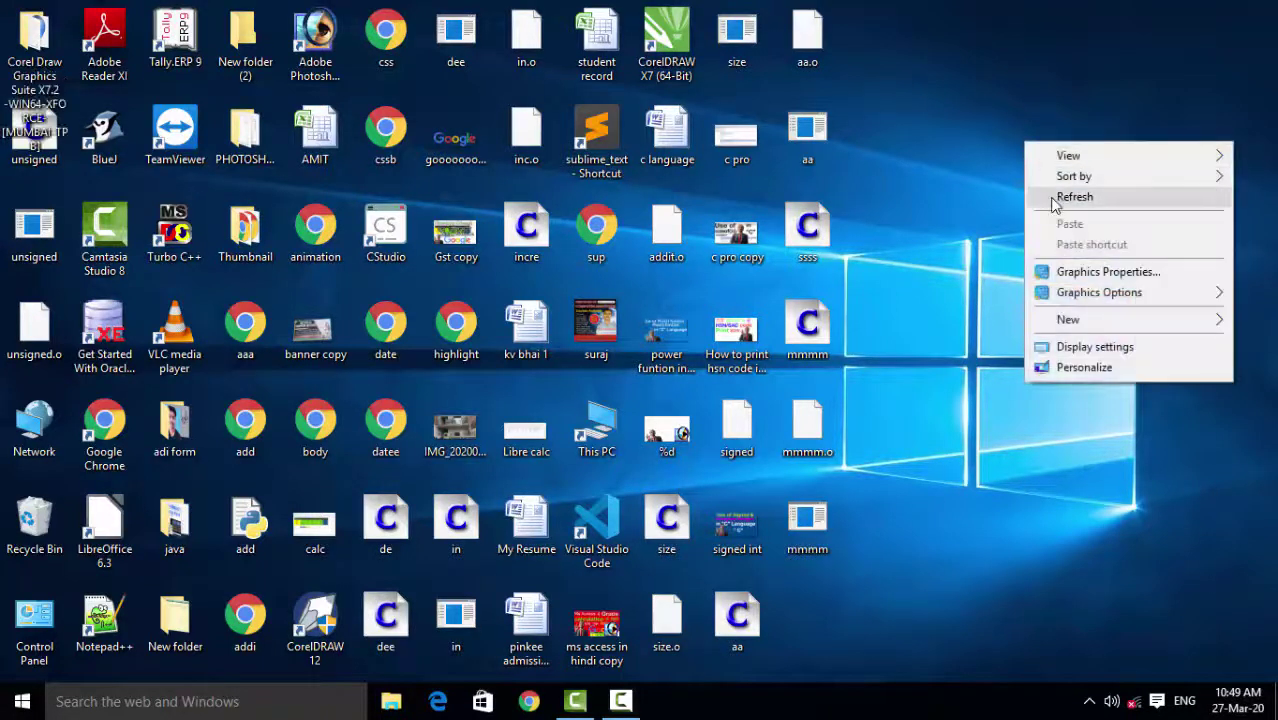
click(1049, 197)
right_click(1049, 197)
click(1084, 252)
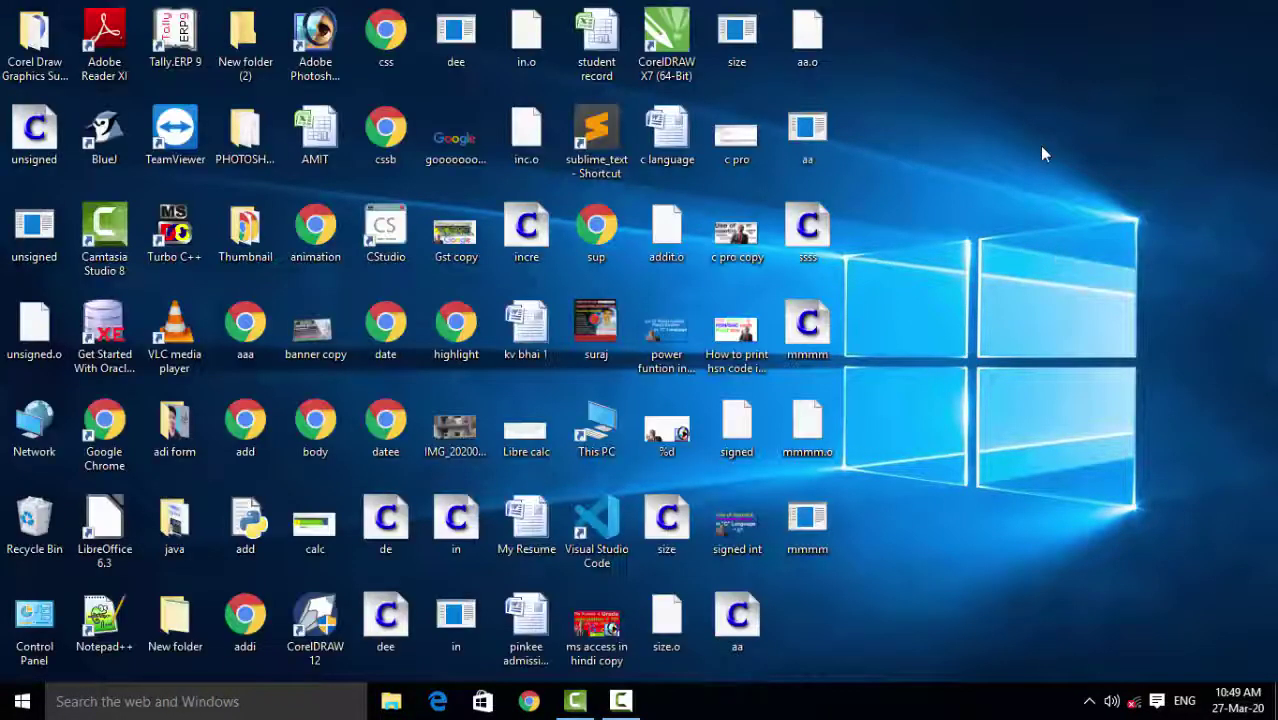
right_click(1042, 148)
click(1081, 207)
right_click(1084, 213)
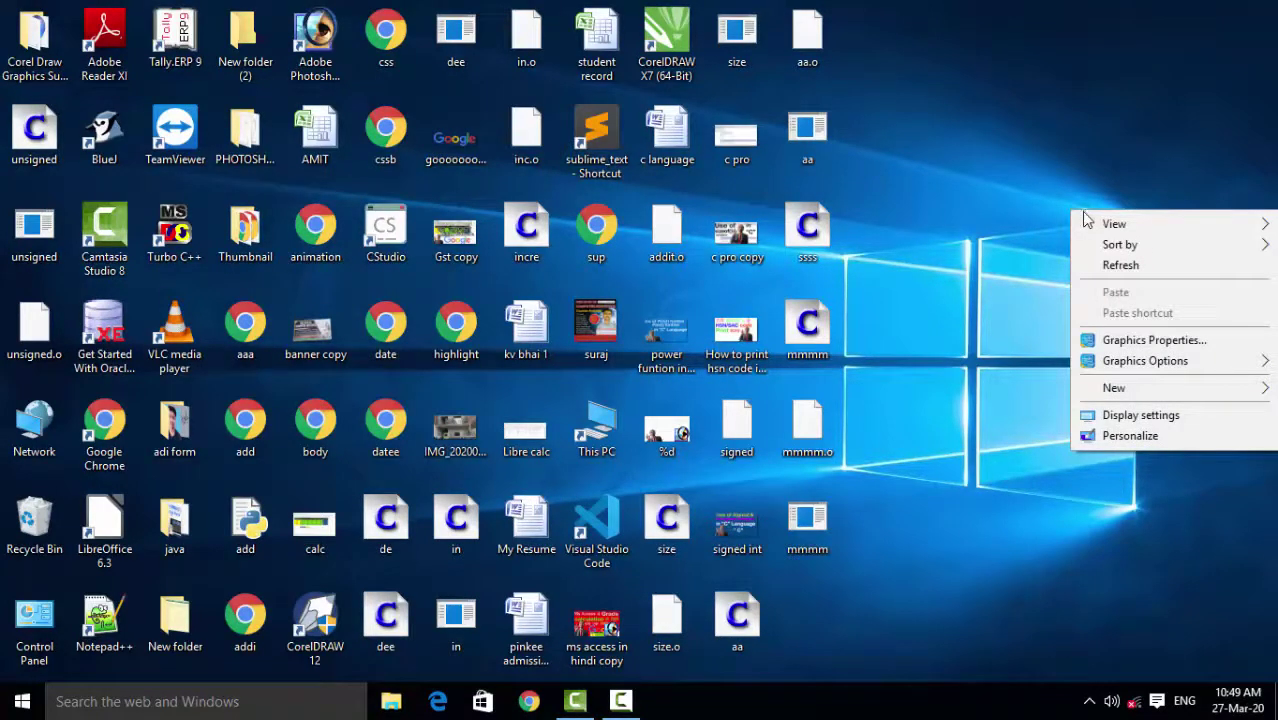
click(1100, 265)
right_click(1009, 135)
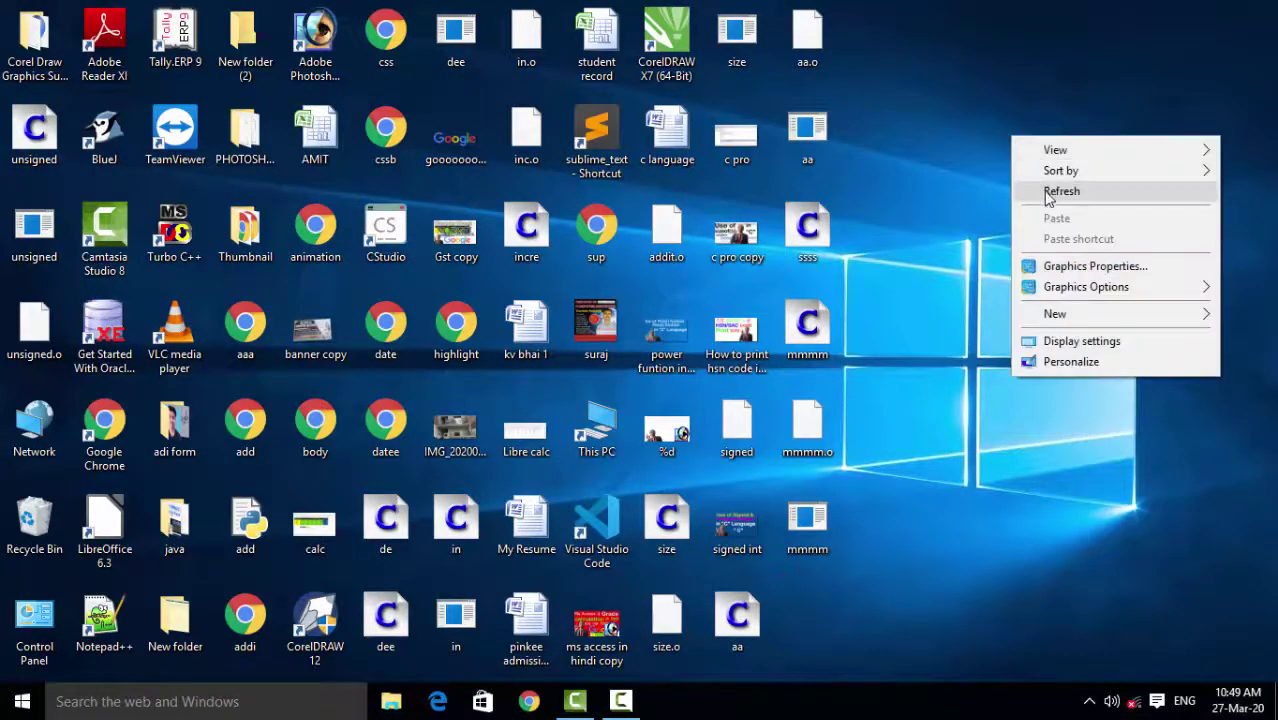
click(1048, 197)
right_click(1052, 188)
click(1065, 248)
right_click(953, 132)
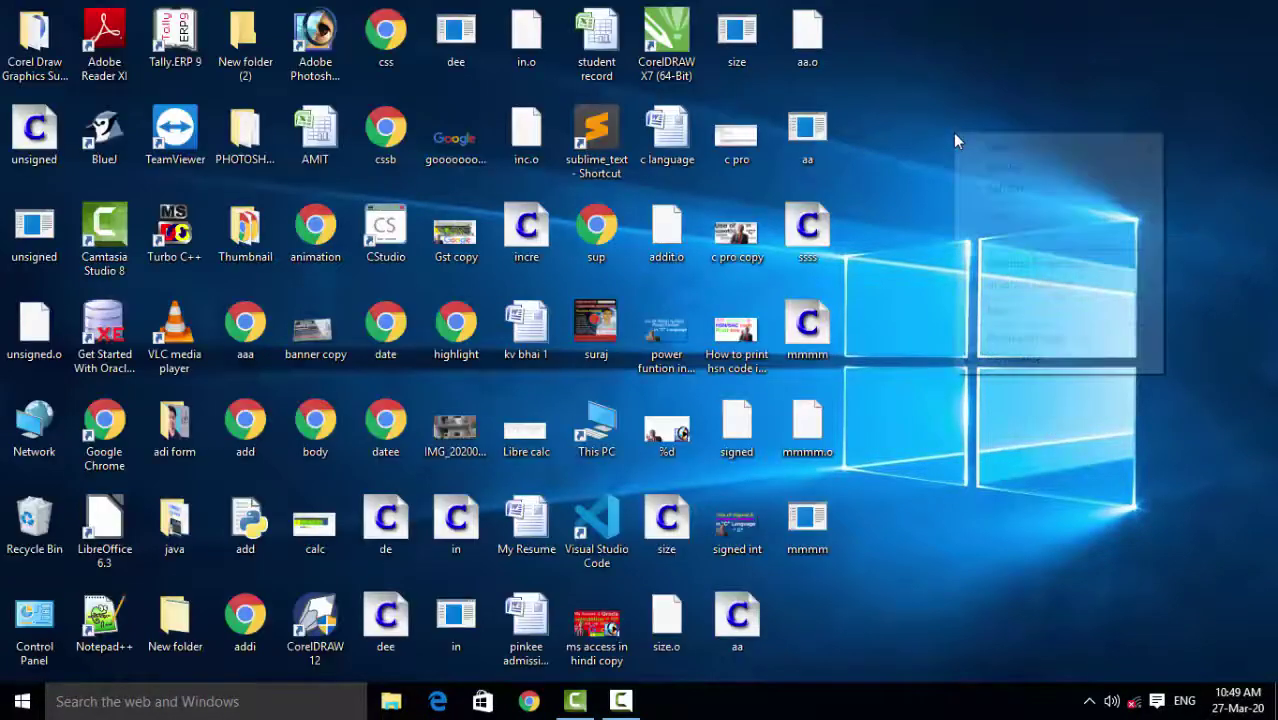
click(1000, 188)
right_click(1004, 188)
click(1019, 243)
right_click(1019, 243)
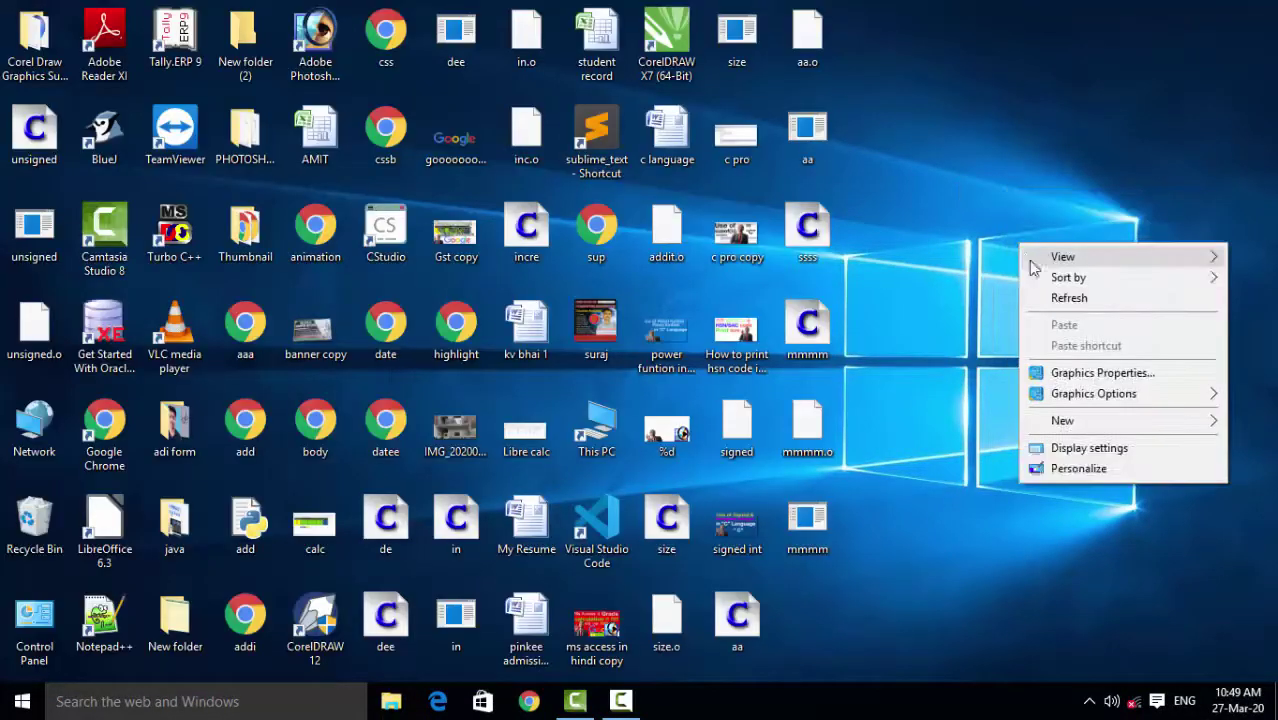
click(1062, 297)
right_click(1056, 294)
click(1088, 352)
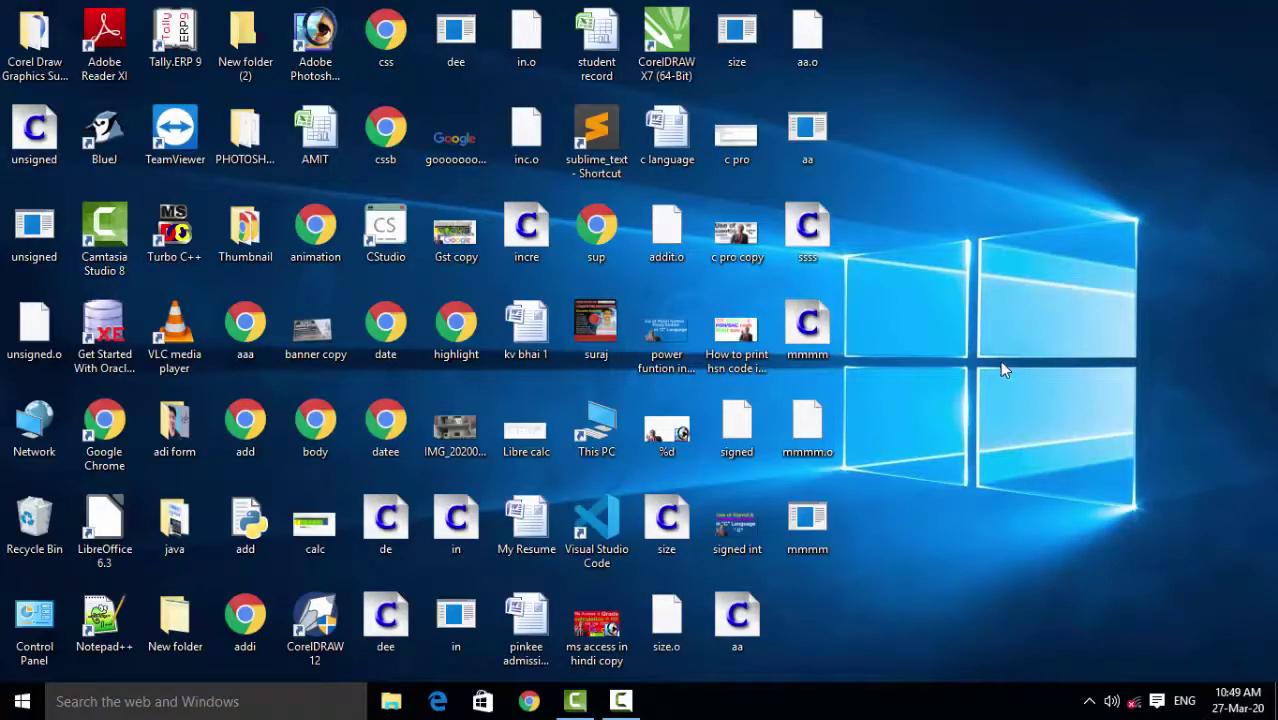
right_click(893, 128)
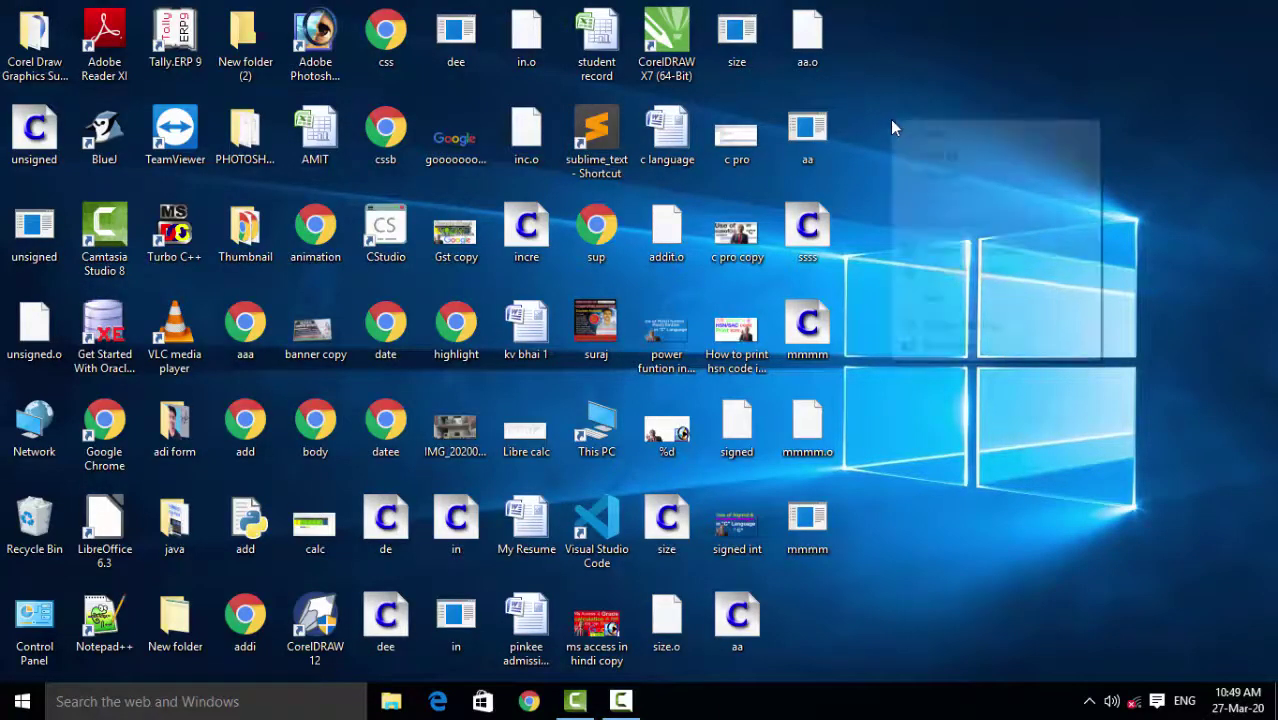
click(906, 176)
right_click(905, 176)
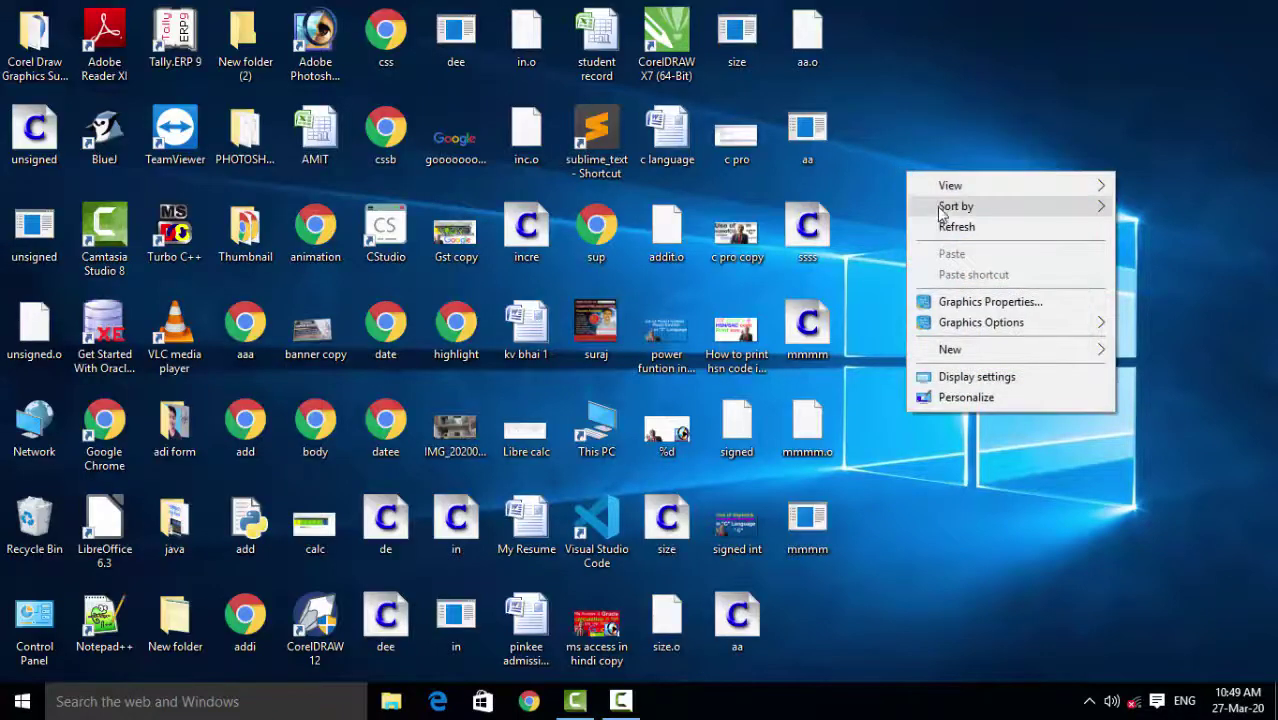
click(940, 226)
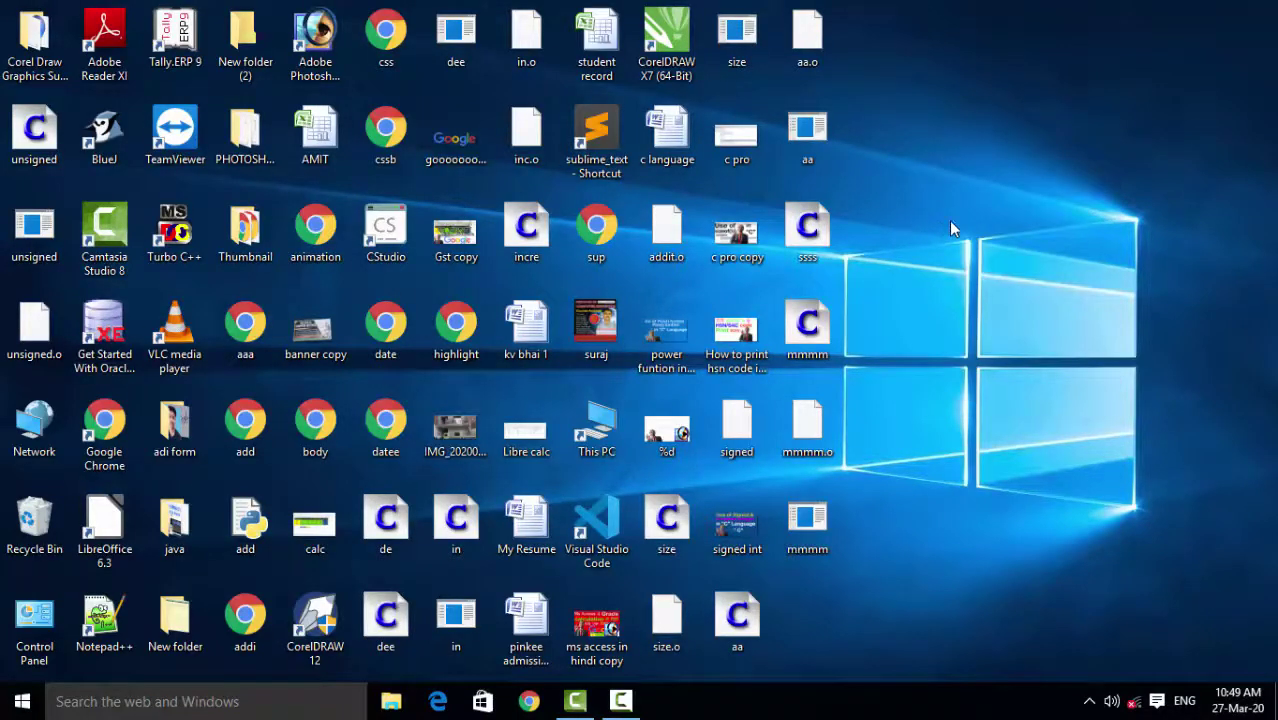
Step: Refresh the desktop once more, then launch LibreOffice 6.3 from its desktop shortcut
right_click(949, 220)
click(998, 277)
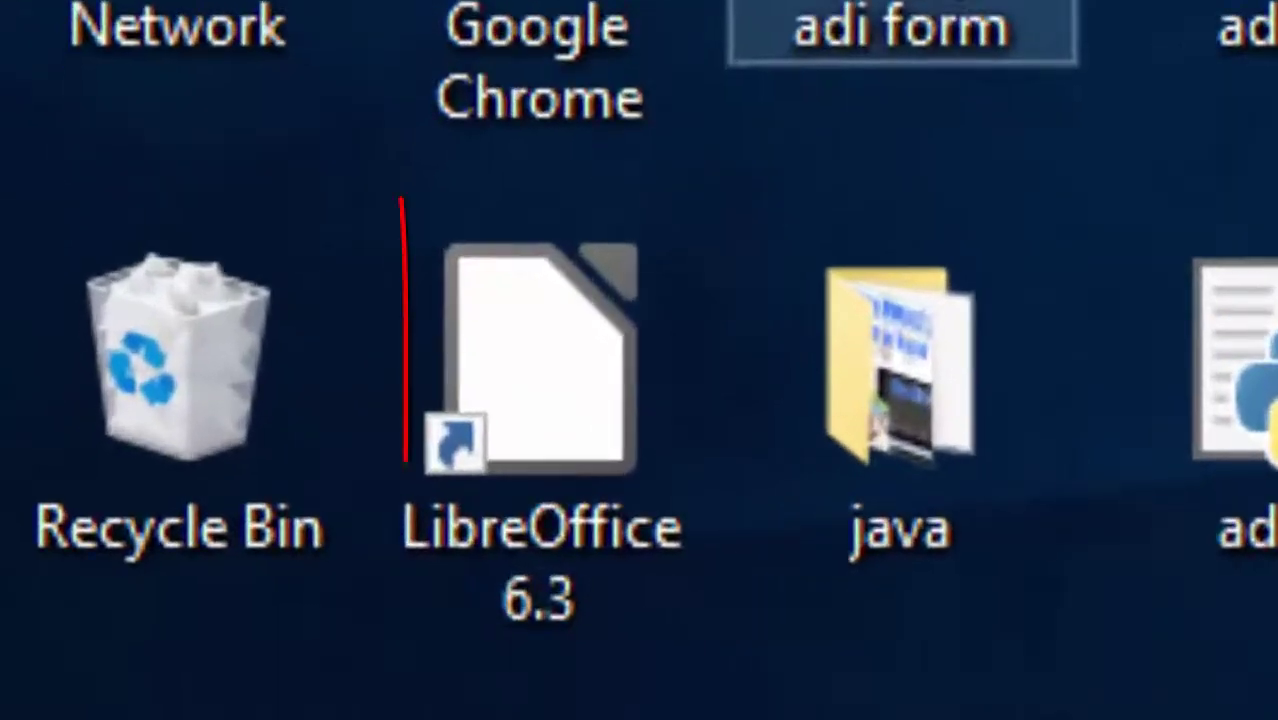
click(603, 378)
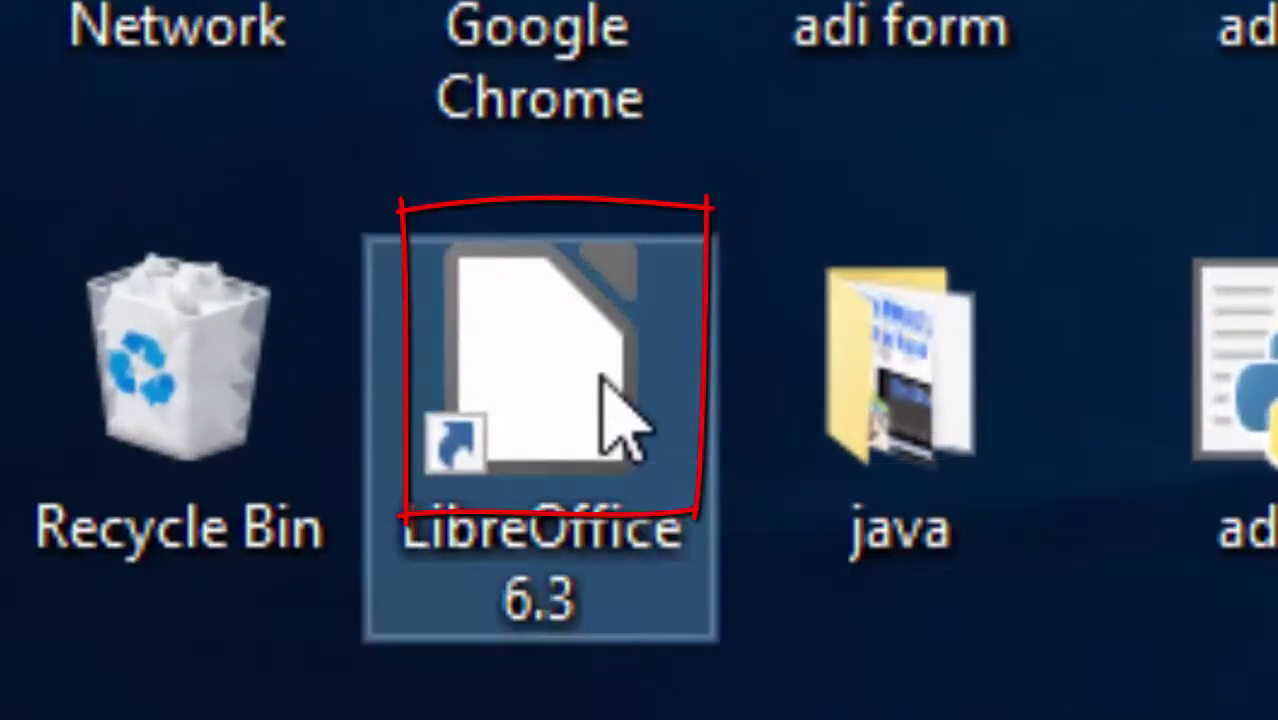
double_click(602, 376)
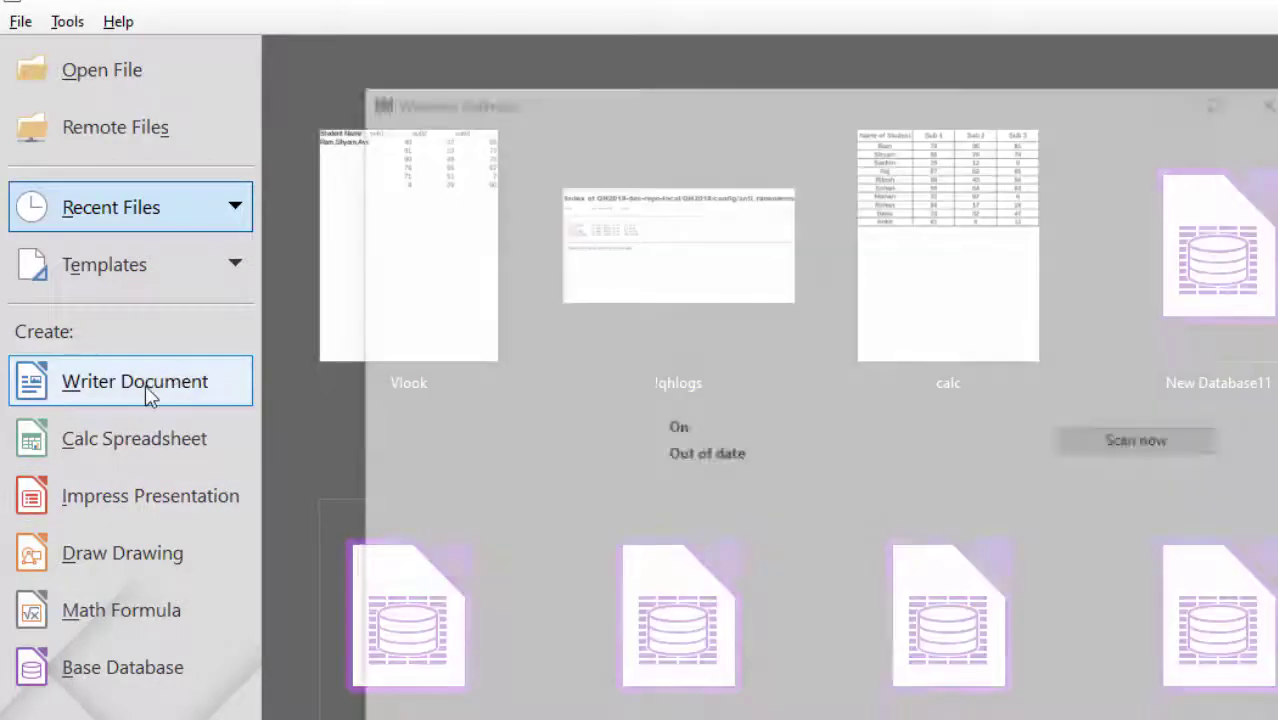
Step: Create a new blank Writer document, Untitled 1, from the Start Center
click(148, 393)
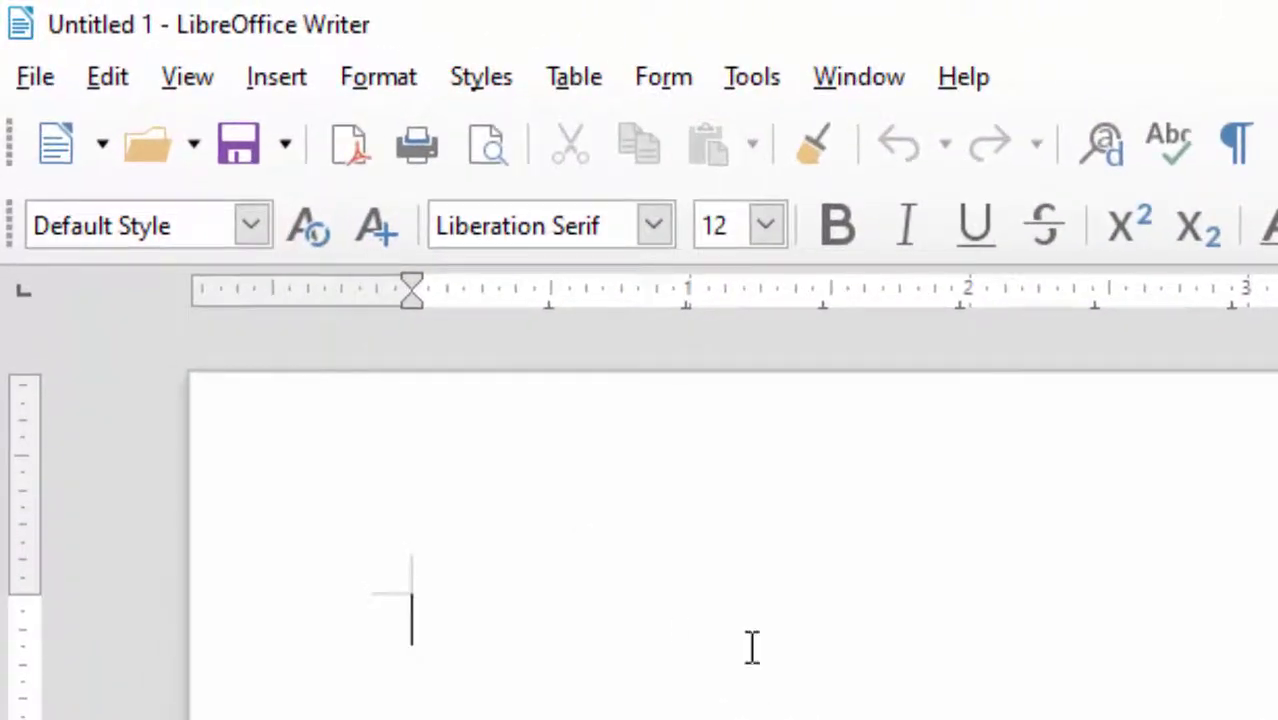
Step: Show the Fontwork toolbar via View > Toolbars and open the Fontwork Gallery
click(190, 80)
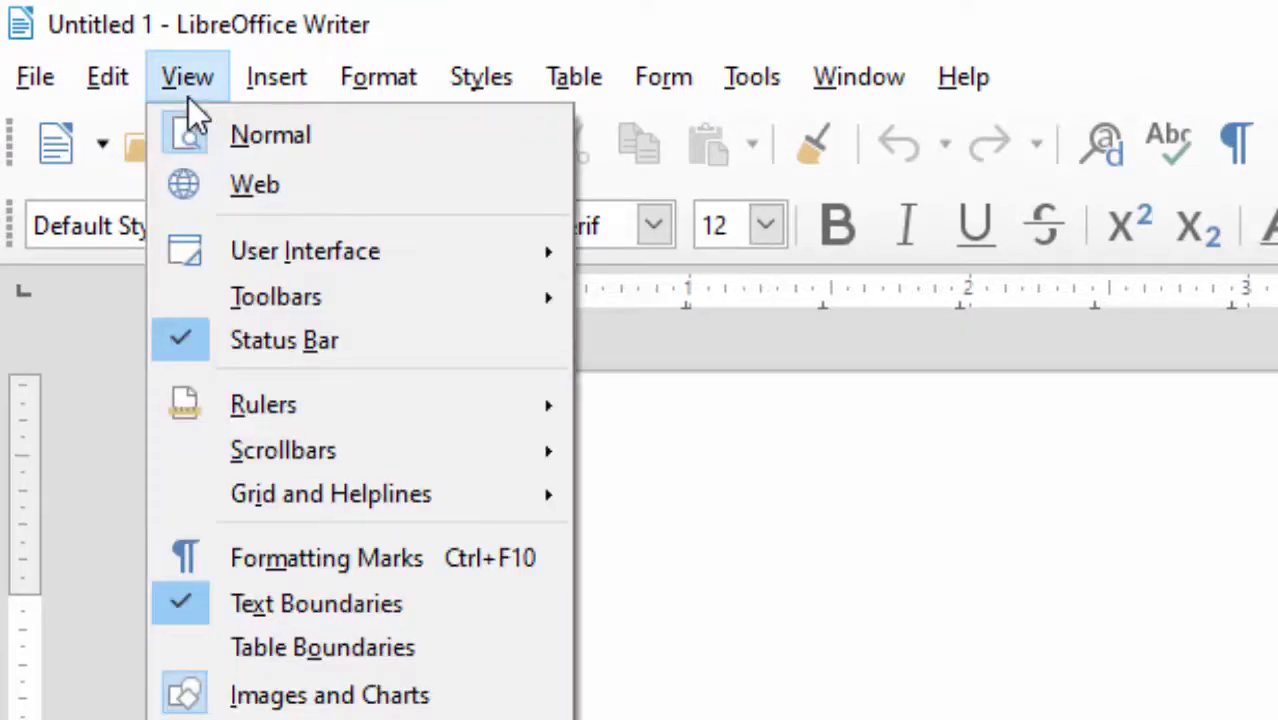
mouse_move(333, 86)
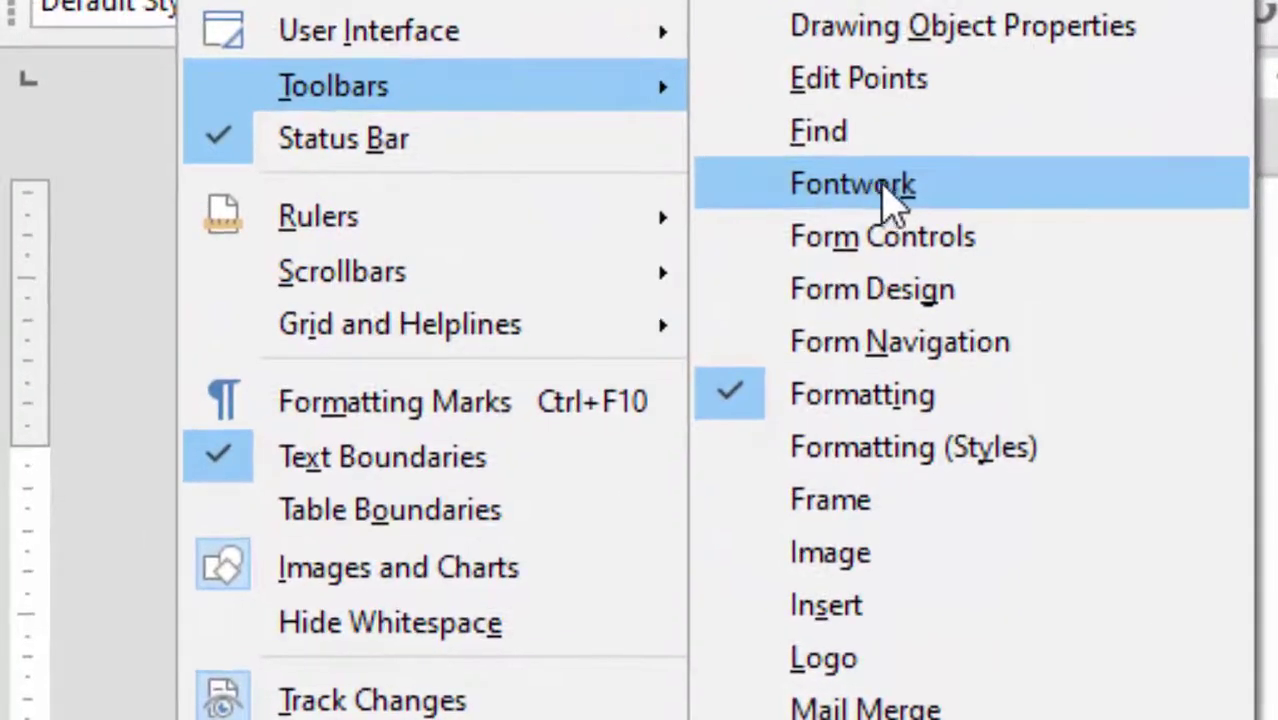
click(897, 195)
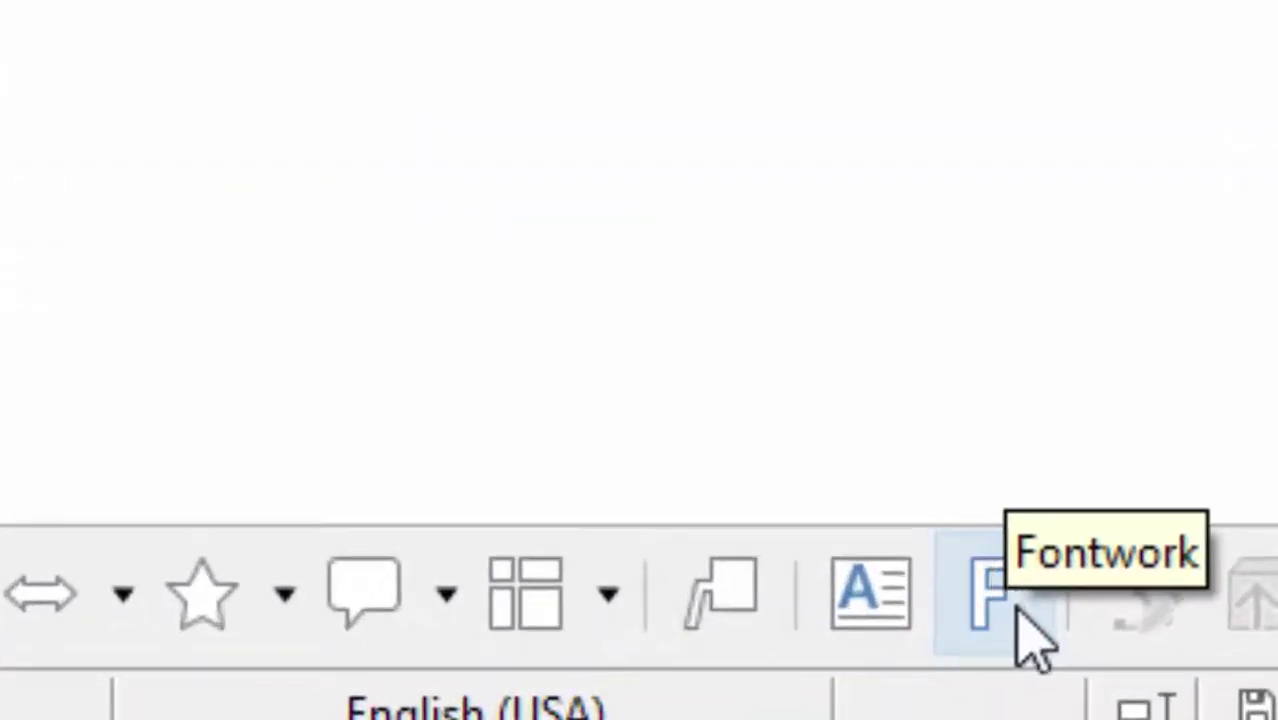
click(980, 592)
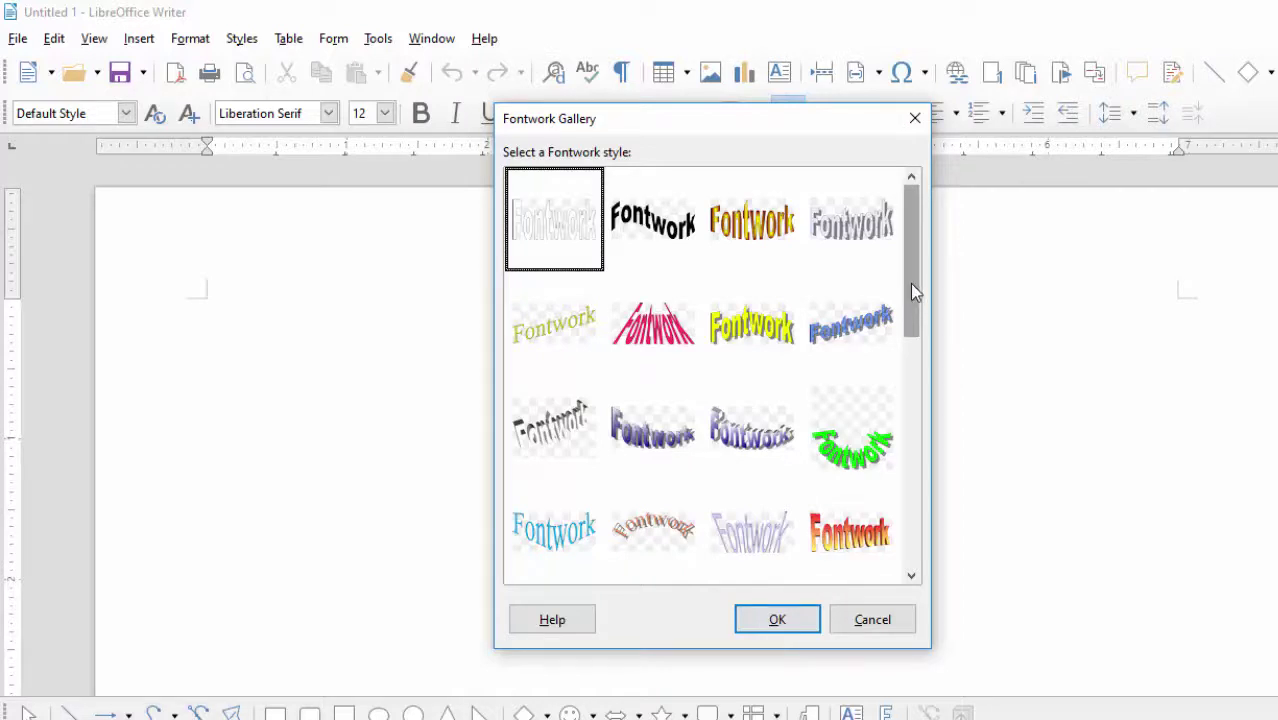
Step: Insert the third gallery style, the yellow-to-red gradient Fontwork, onto the page
drag(910, 283, 911, 556)
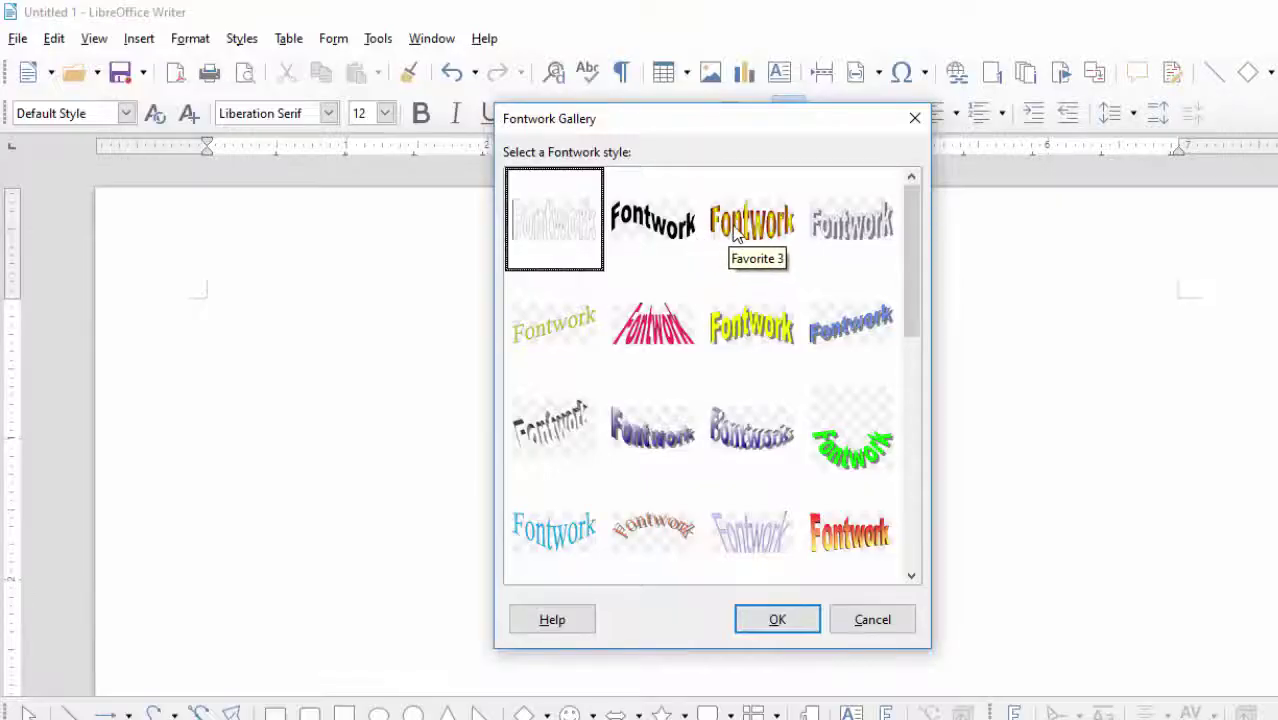
click(735, 232)
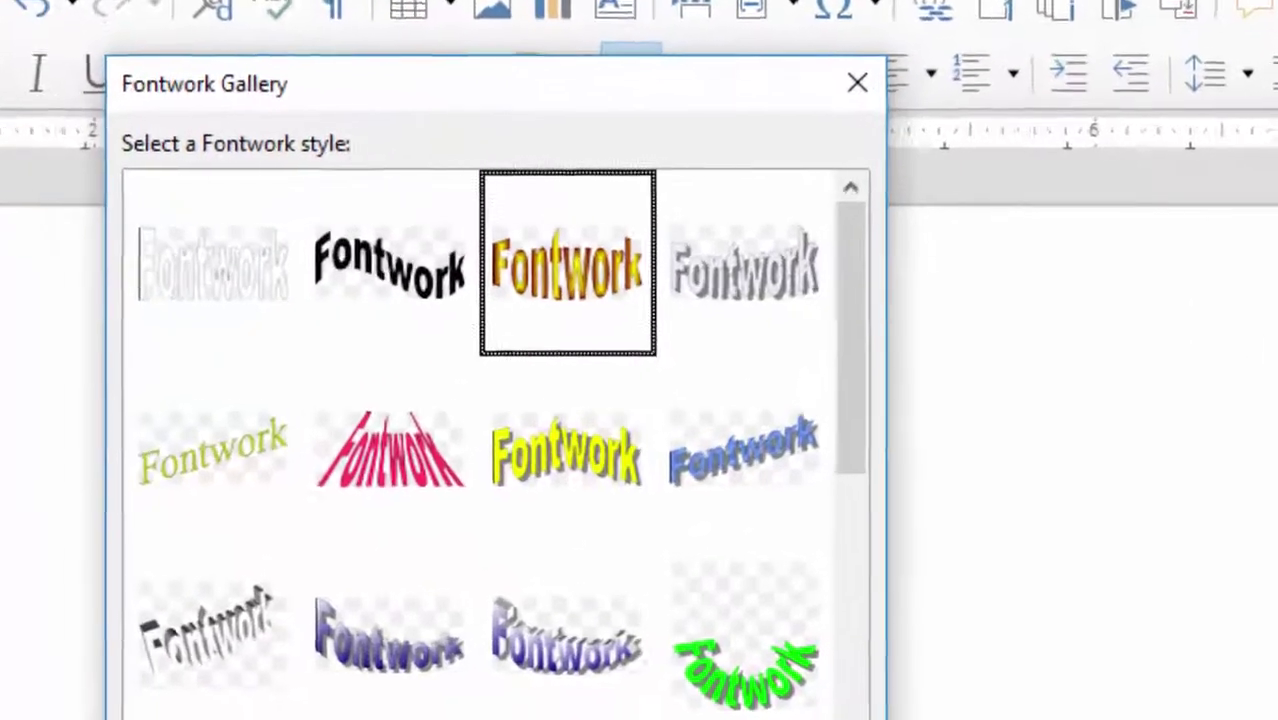
key(Return)
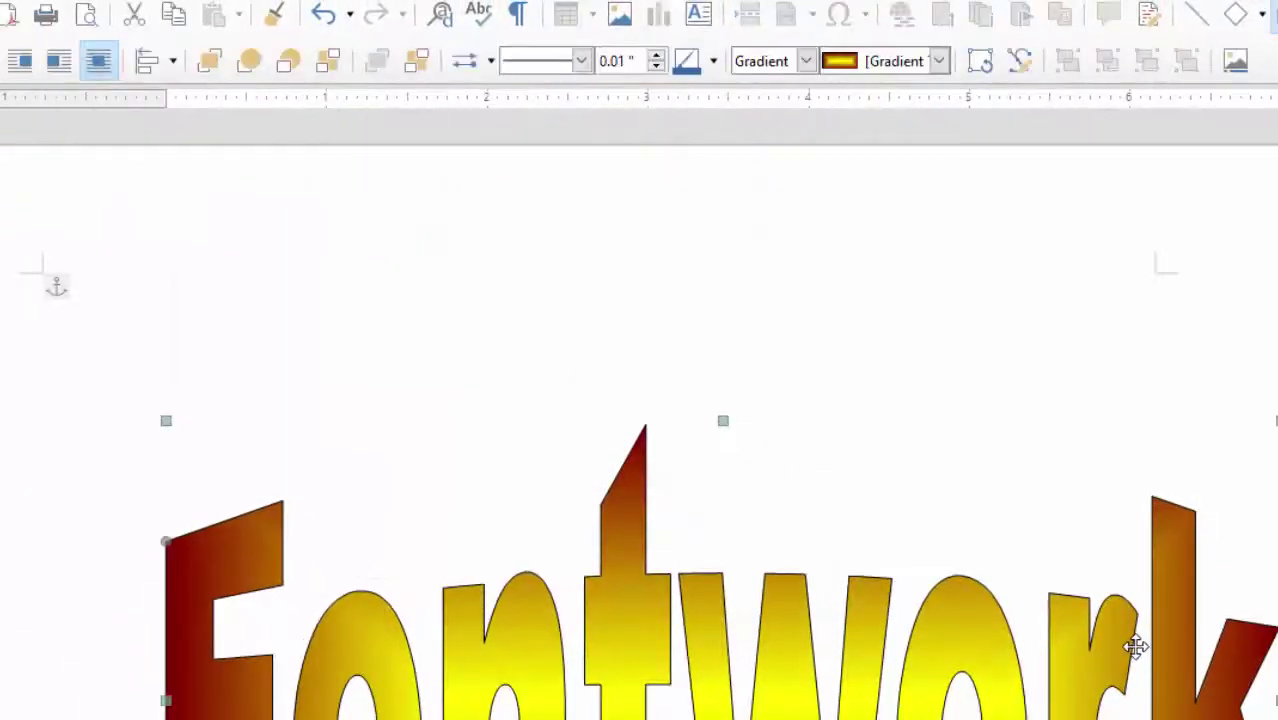
Step: Replace the placeholder 'Fontwork' text with 'Suraj' and reselect the shape
scroll(1120, 583, down, 3)
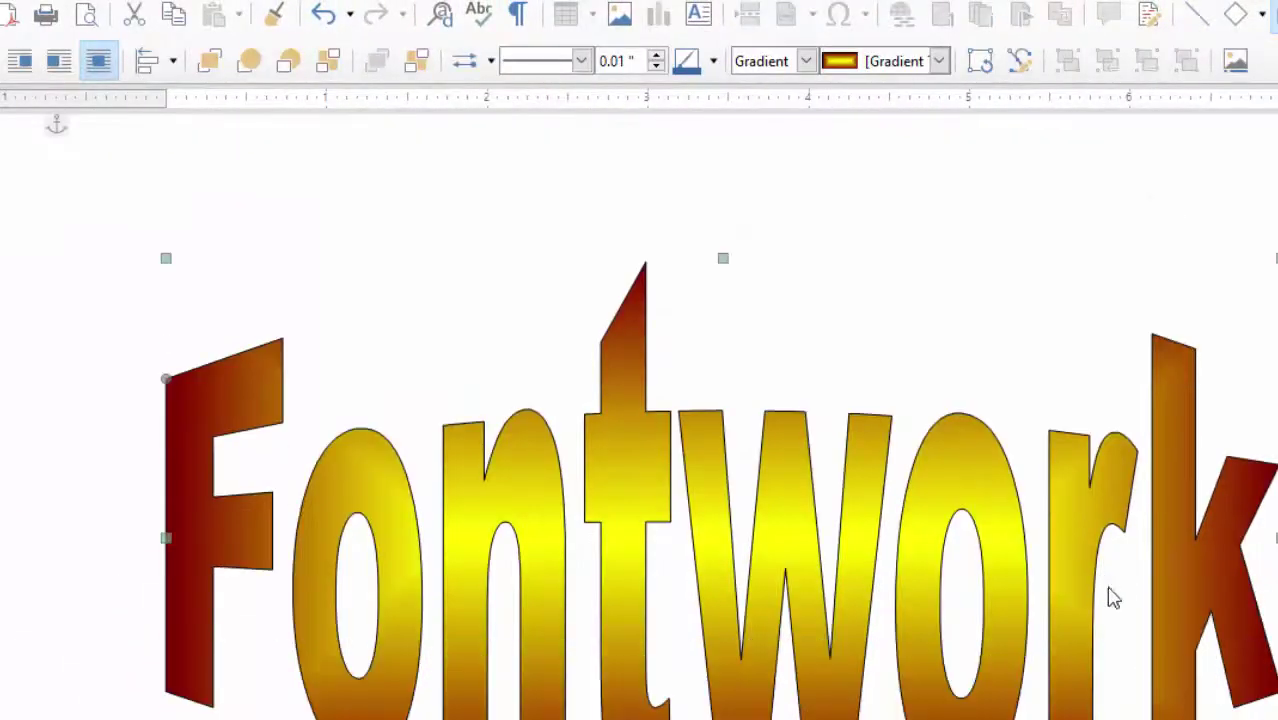
double_click(1241, 562)
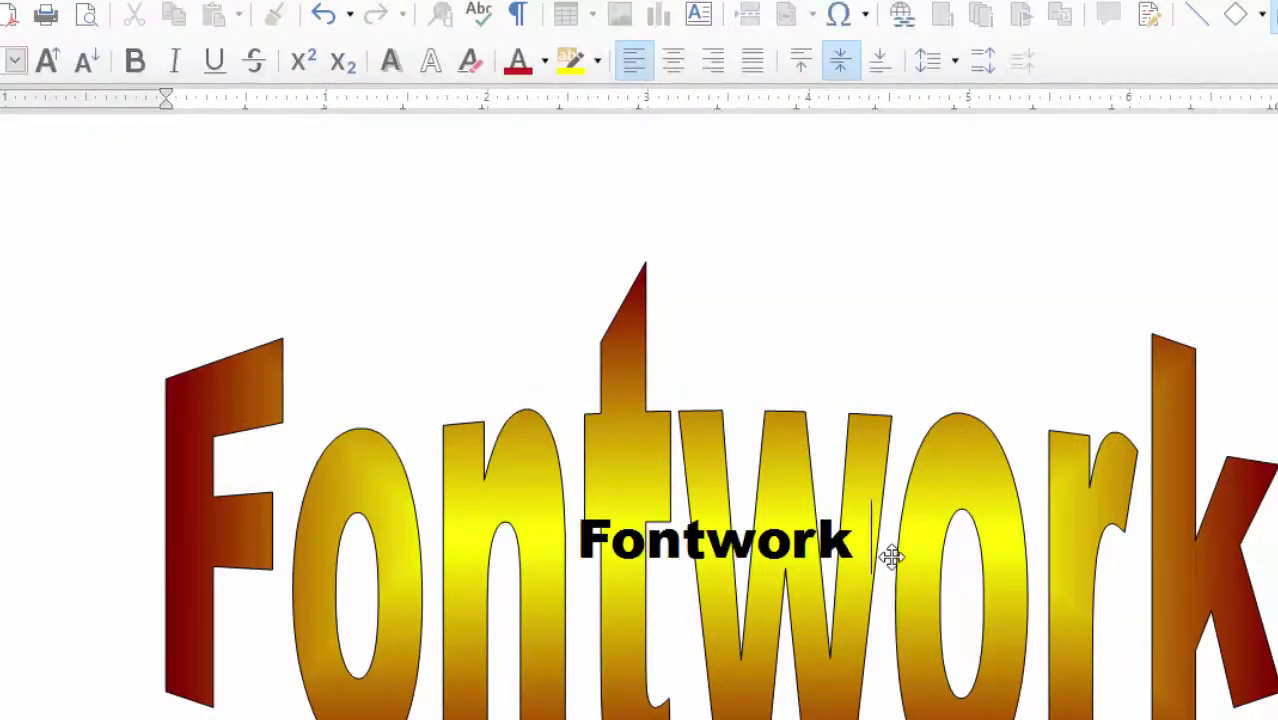
key(BackSpace)
key(BackSpace)
key(BackSpace)
key(BackSpace)
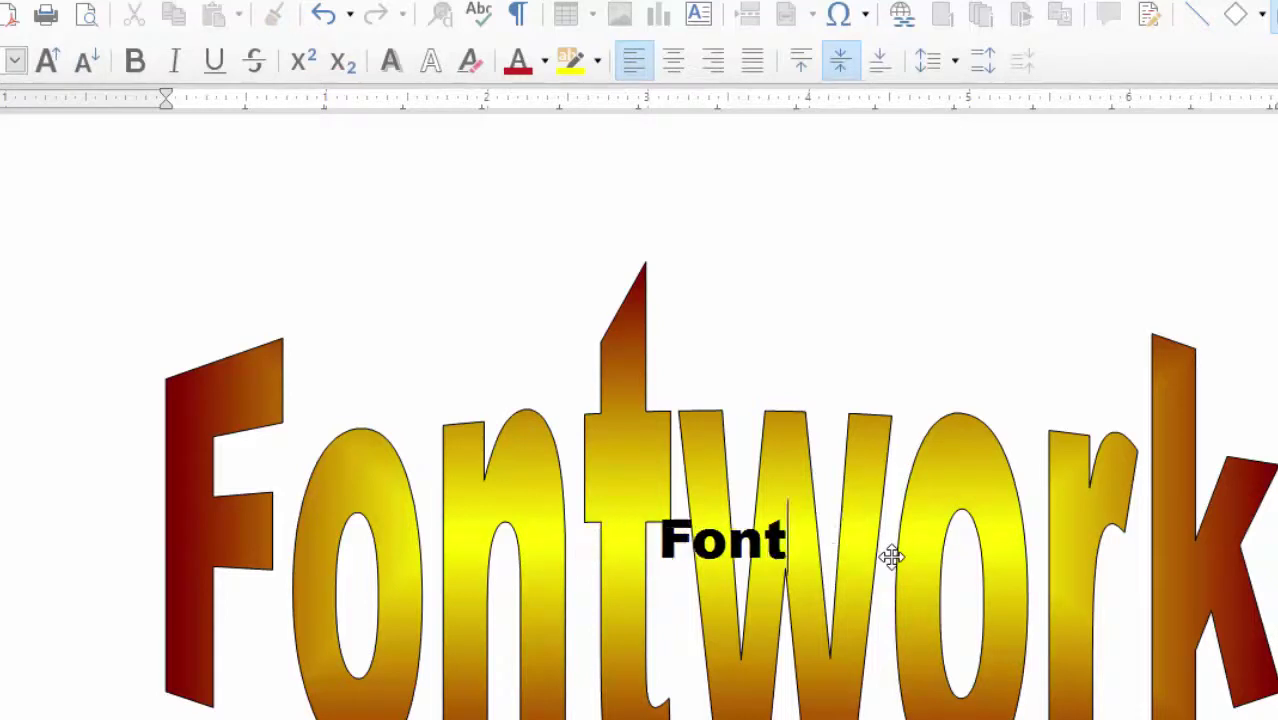
key(BackSpace)
key(BackSpace)
key(BackSpace)
key(BackSpace)
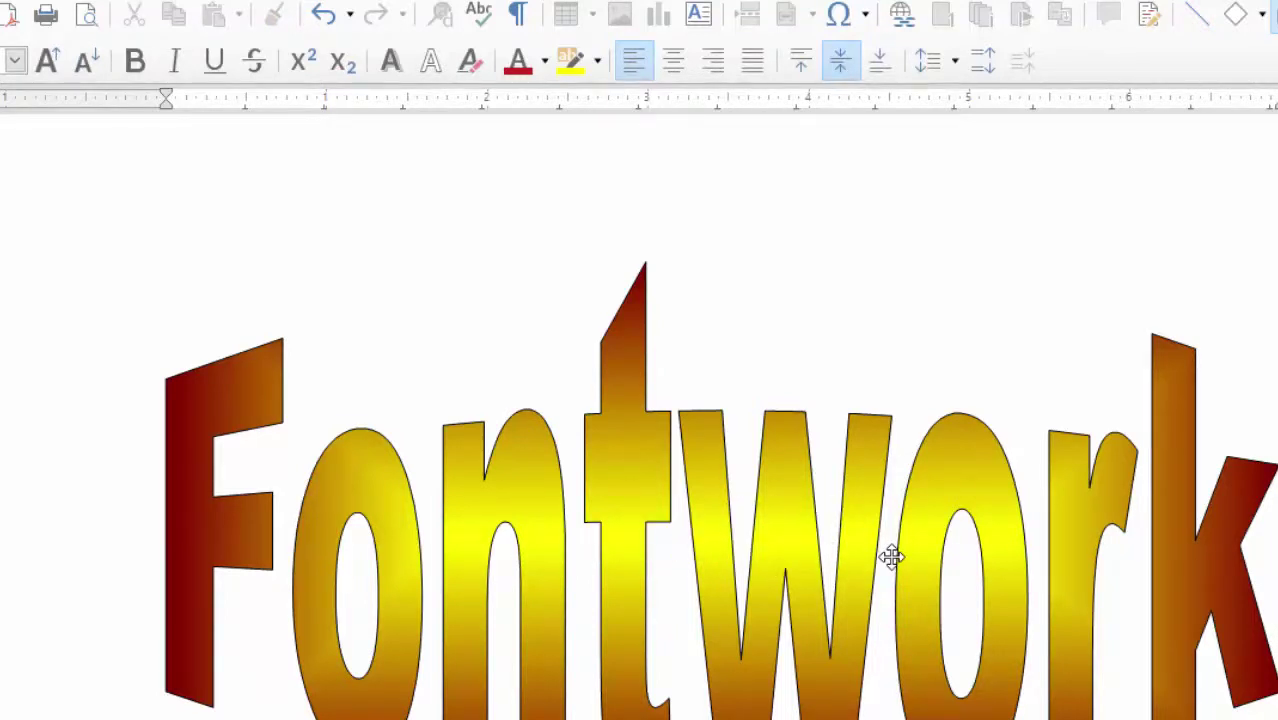
text(S)
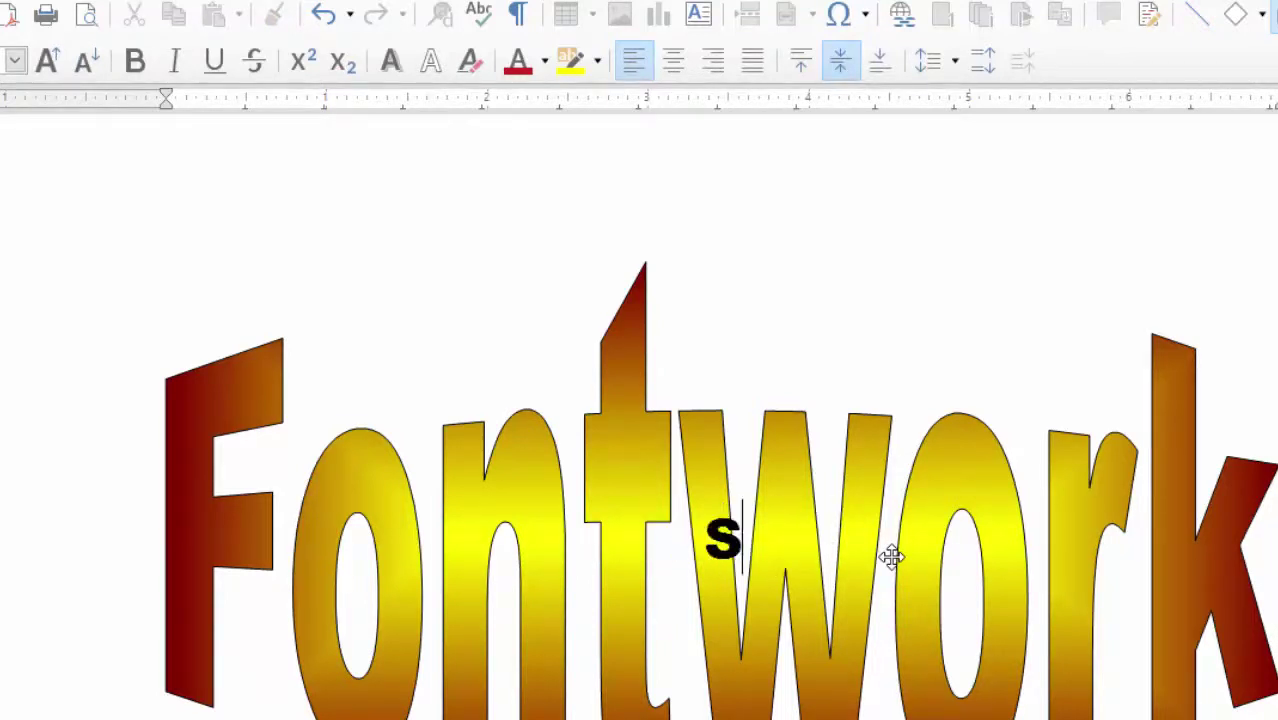
text(uraj)
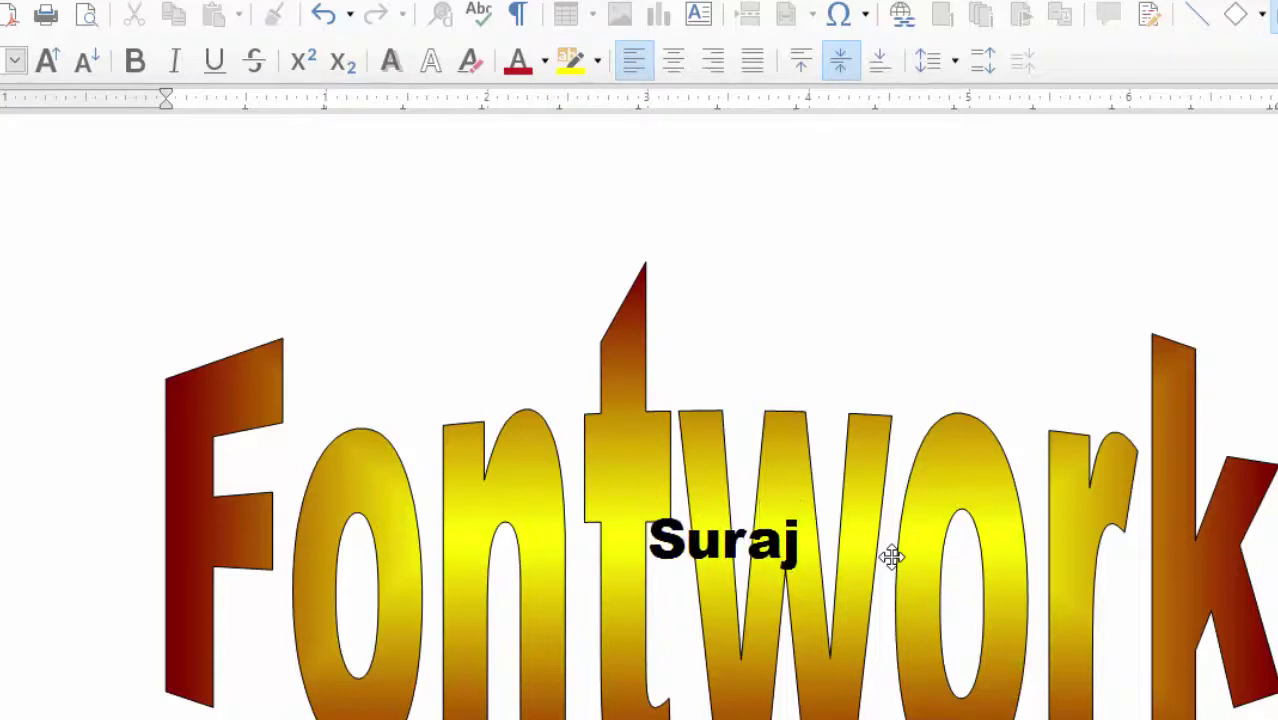
click(45, 248)
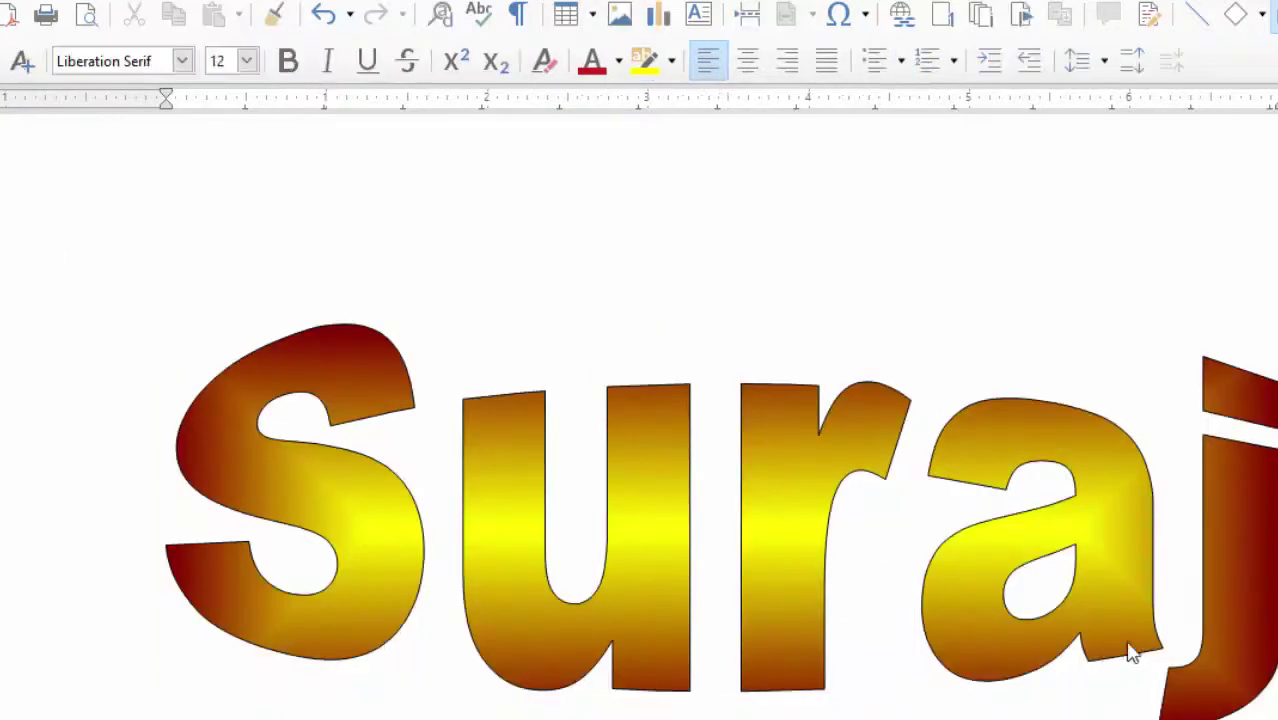
click(150, 352)
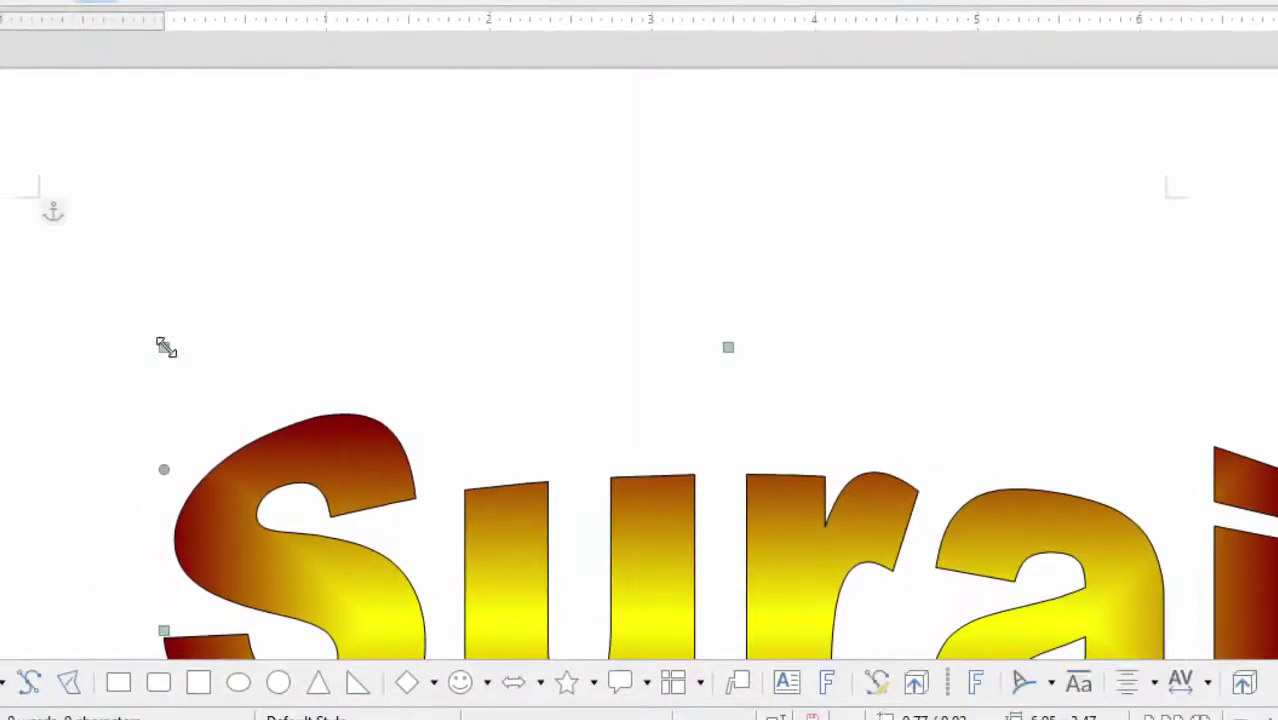
Step: Shrink the Suraj Fontwork and reposition it near the top, within the page width
drag(166, 347, 264, 405)
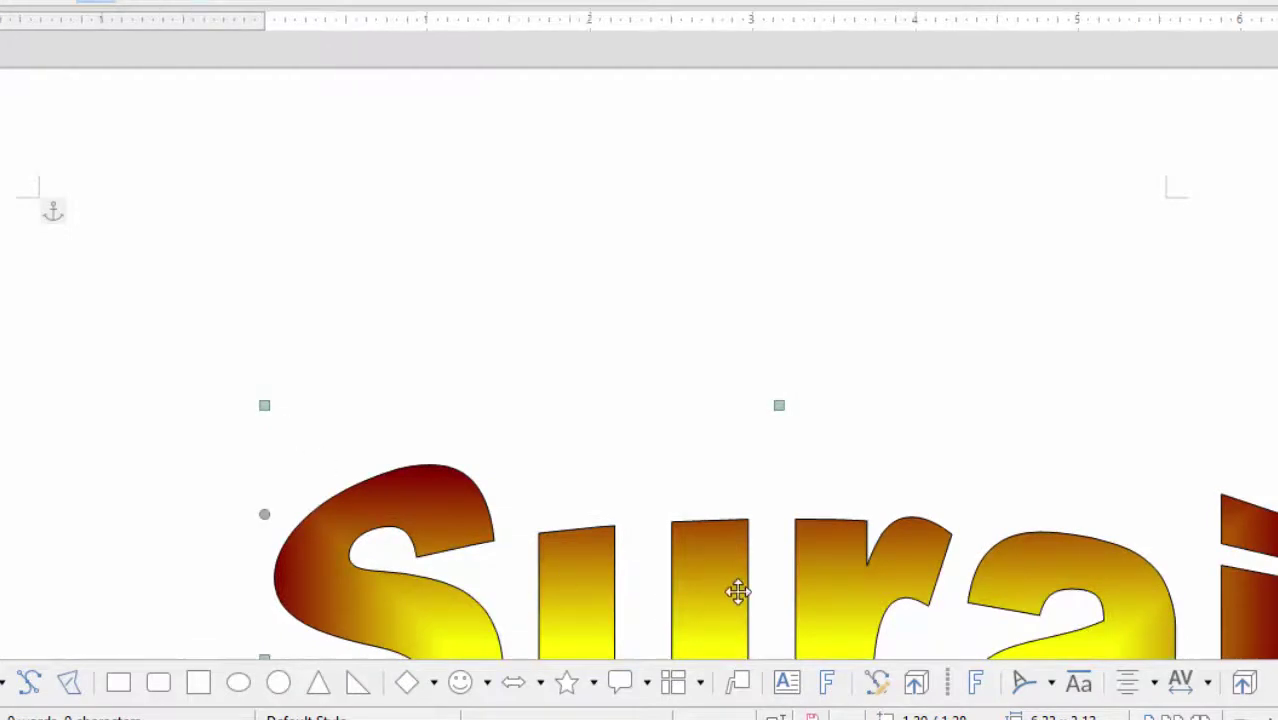
mouse_move(673, 553)
mouse_down()
mouse_move(453, 366)
mouse_move(516, 411)
mouse_up()
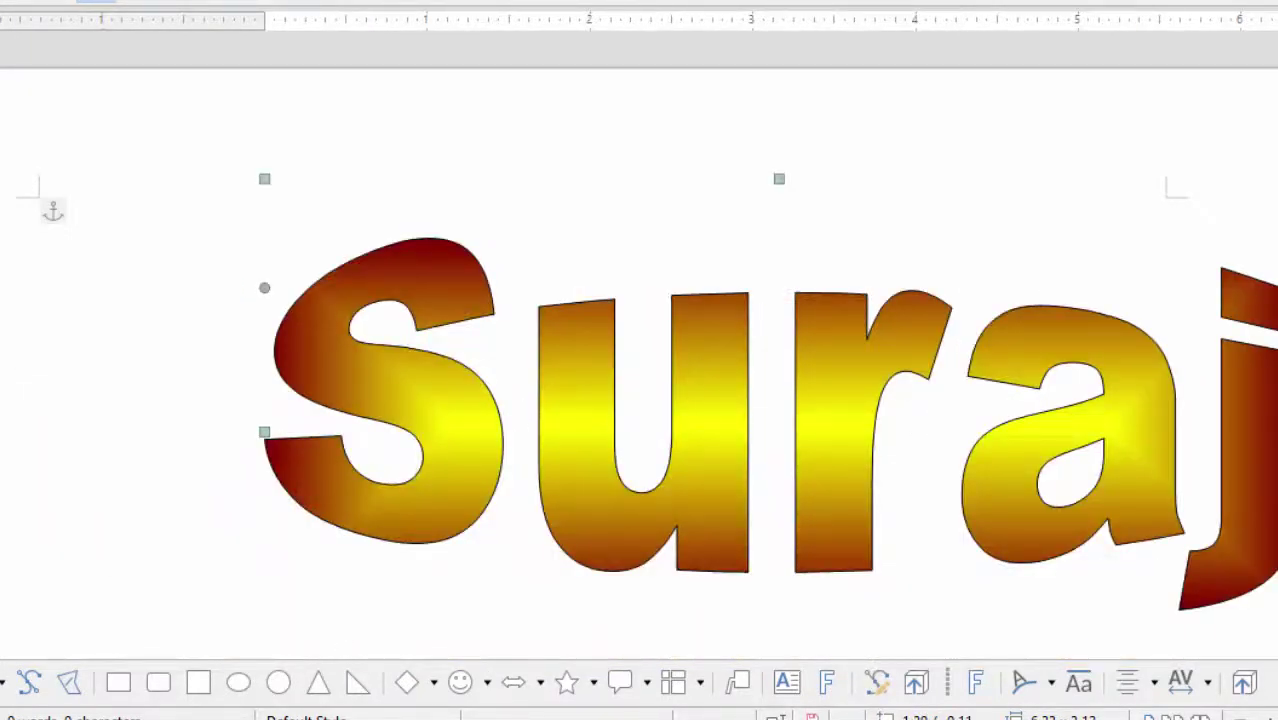
drag(1030, 212, 1155, 300)
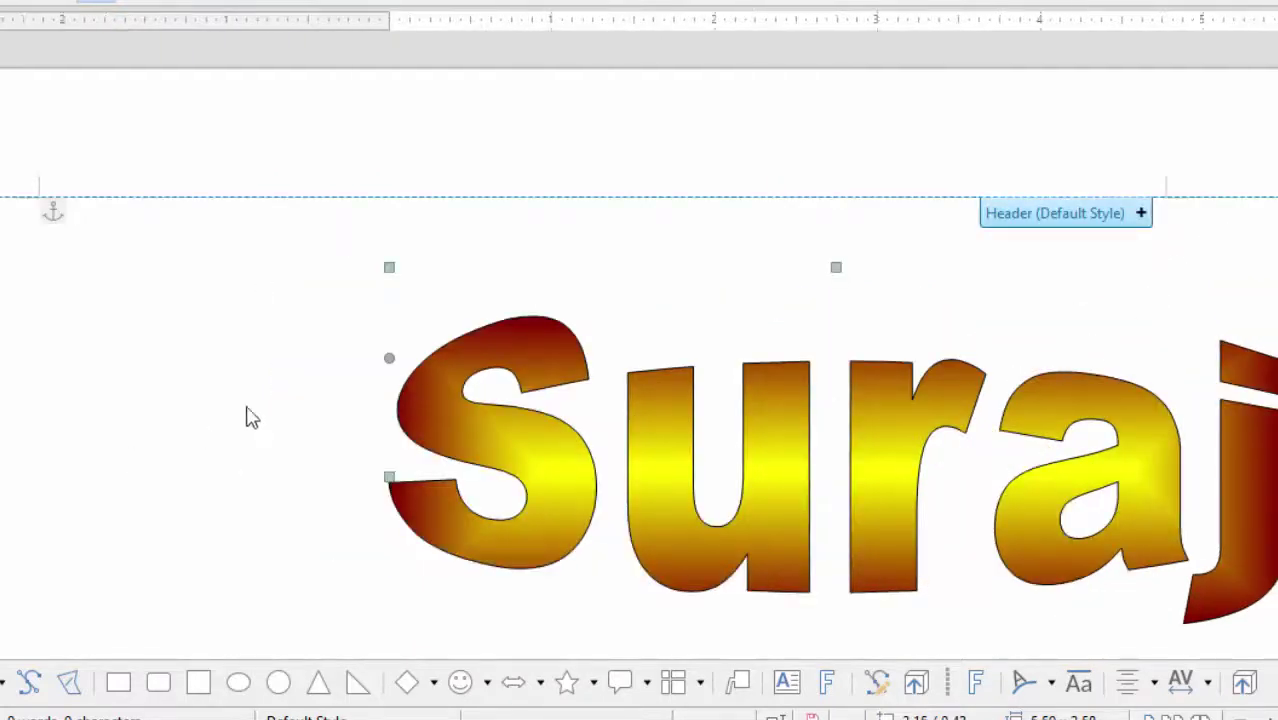
click(296, 391)
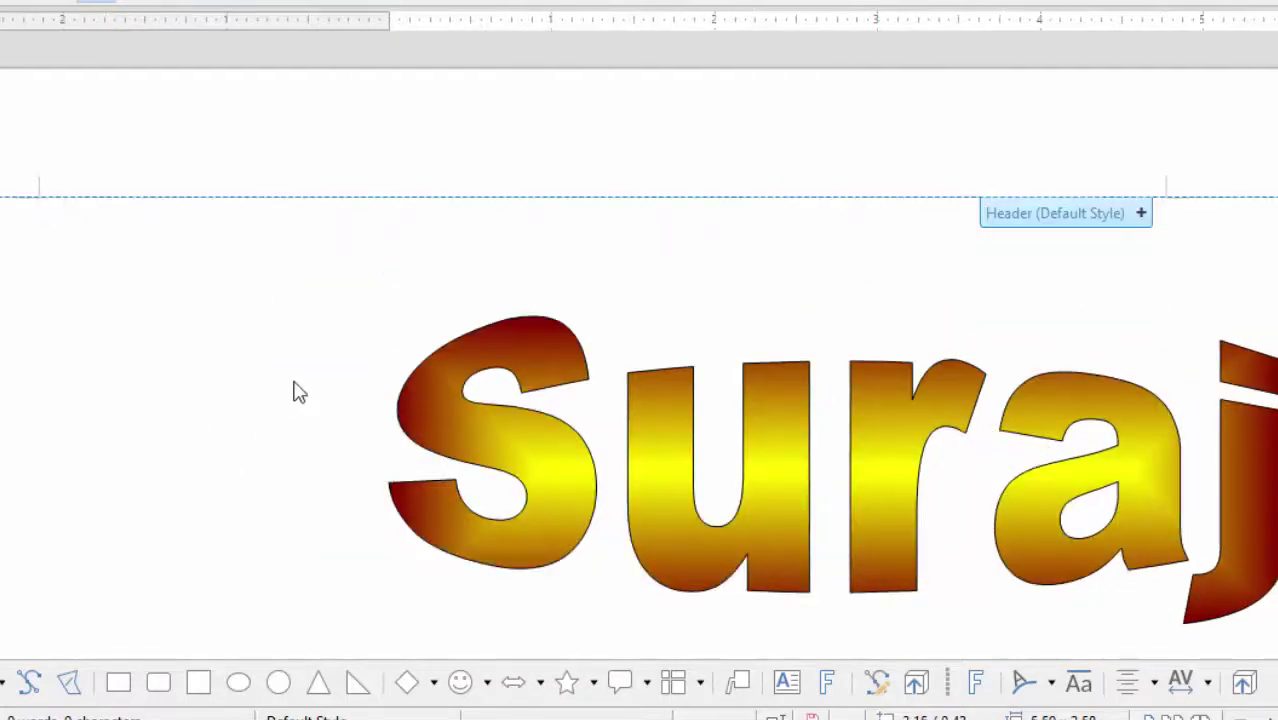
click(563, 457)
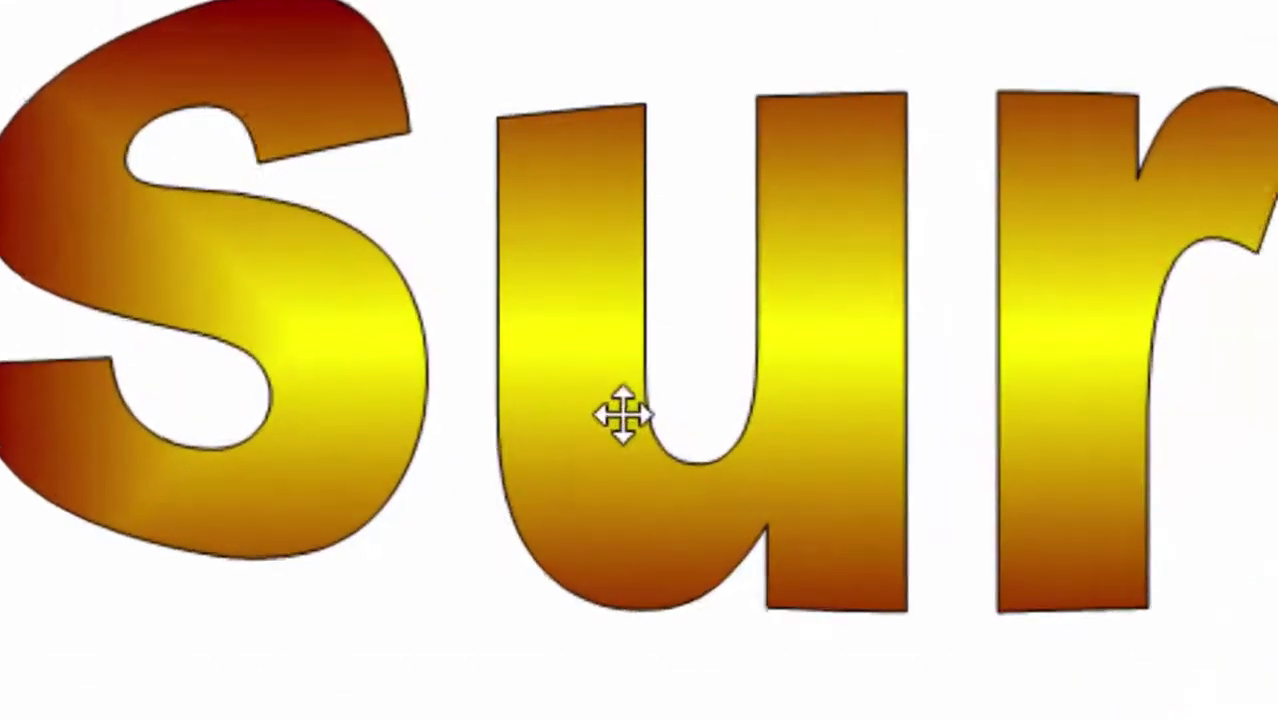
mouse_move(622, 413)
mouse_down()
mouse_move(497, 570)
mouse_move(465, 567)
mouse_up()
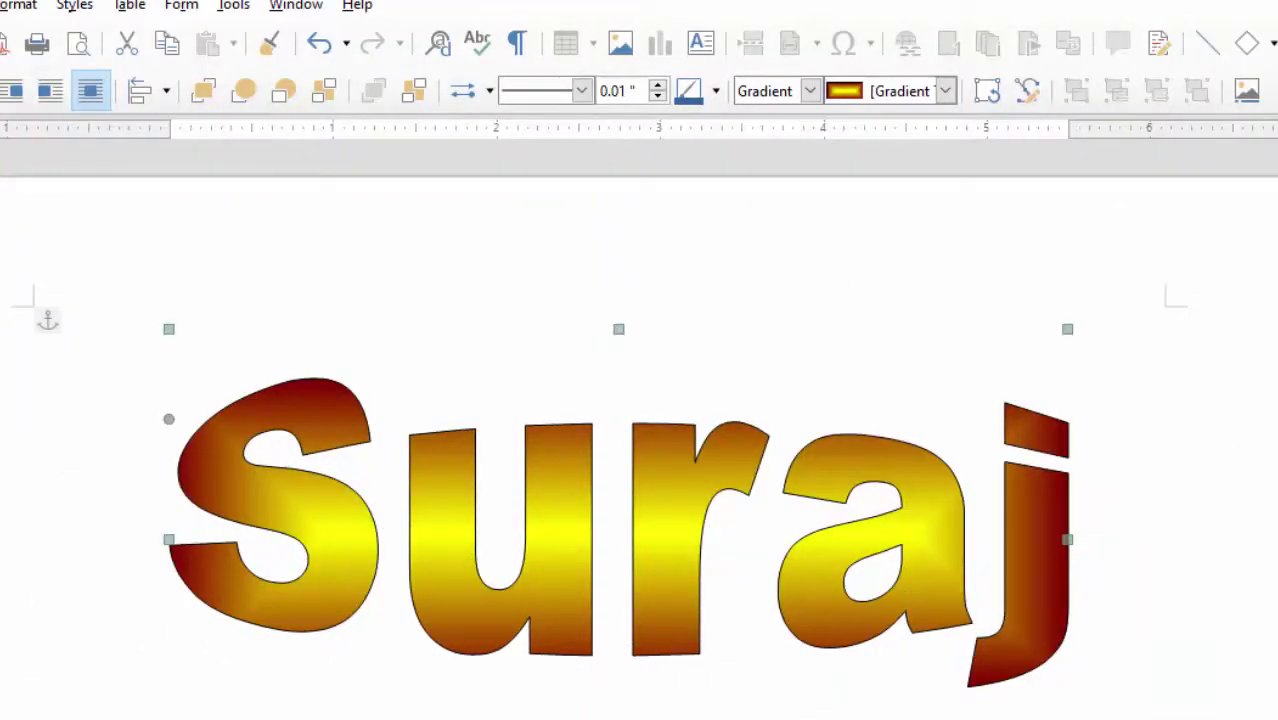
key(Escape)
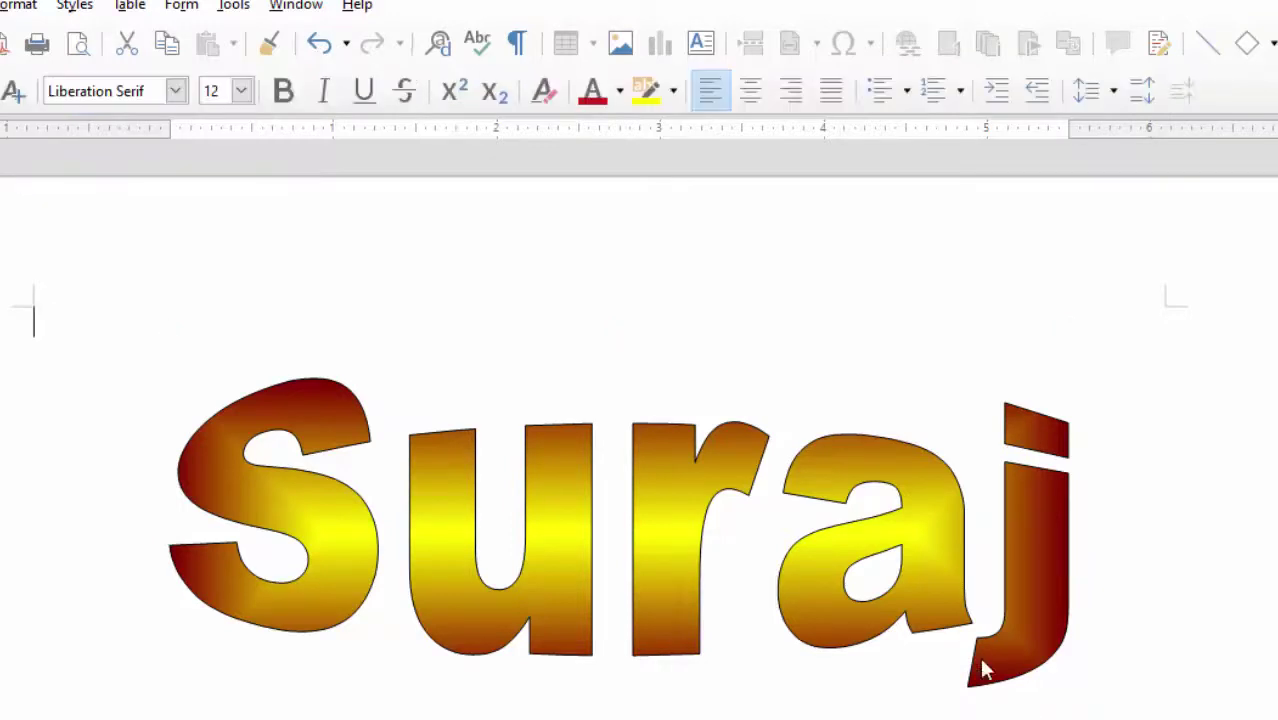
click(990, 645)
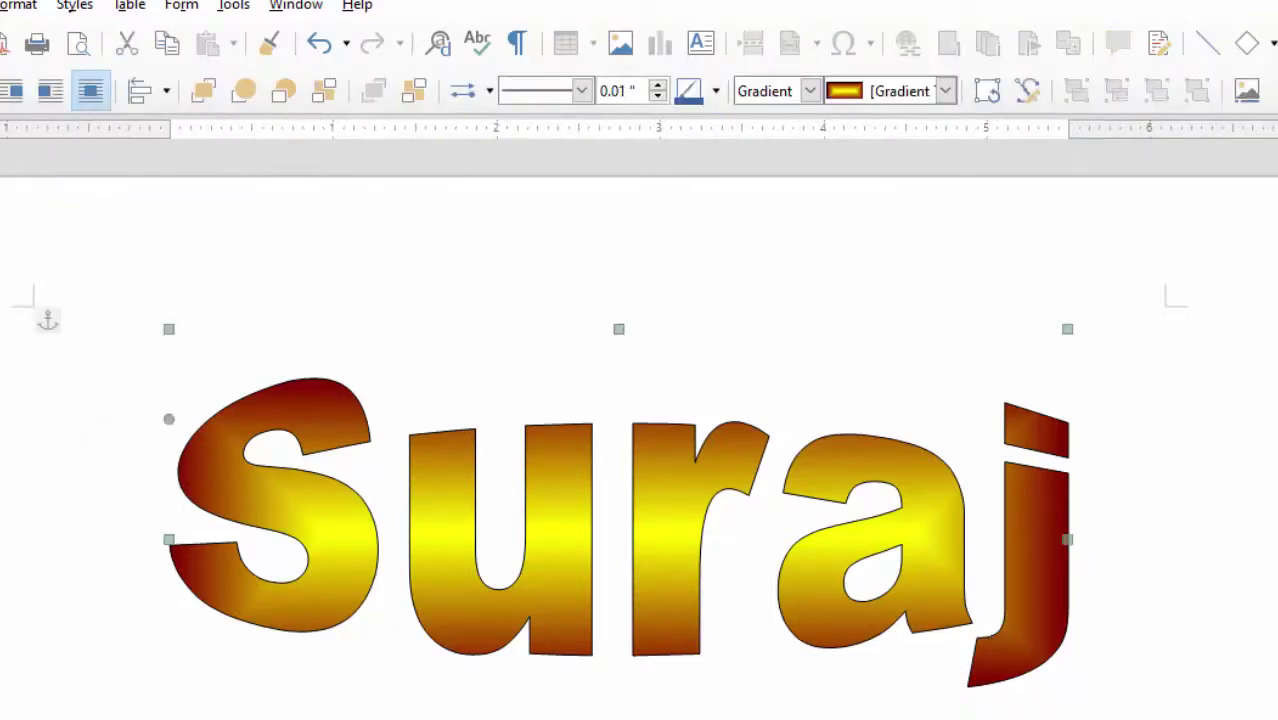
drag(1027, 676, 975, 692)
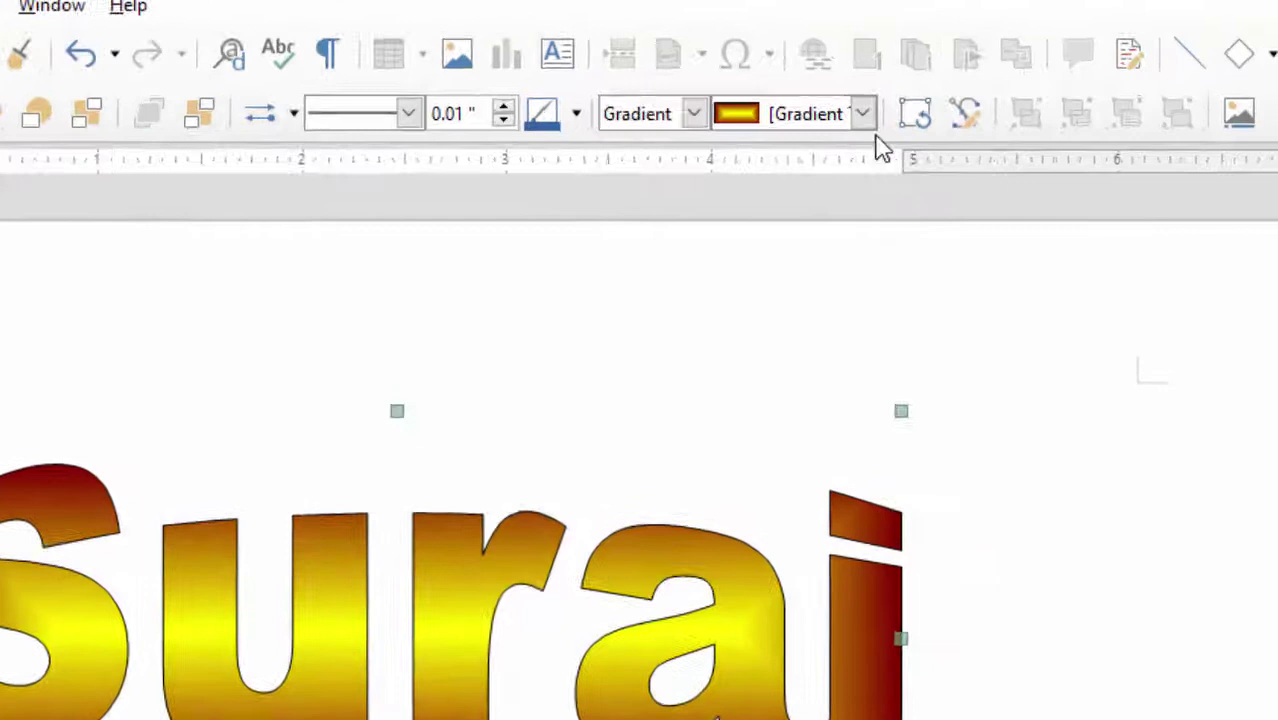
Step: Try the Neon Light and Submarine gradients, then fill the text with Deep Ocean
click(945, 91)
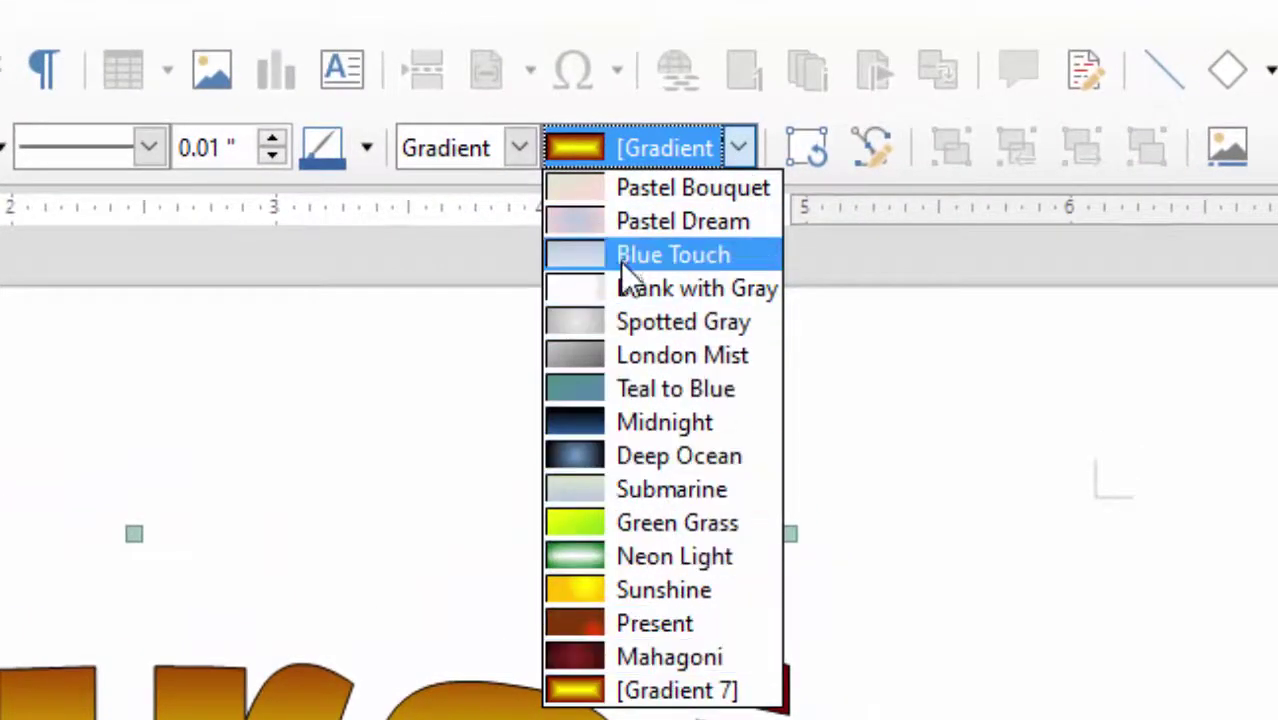
click(621, 560)
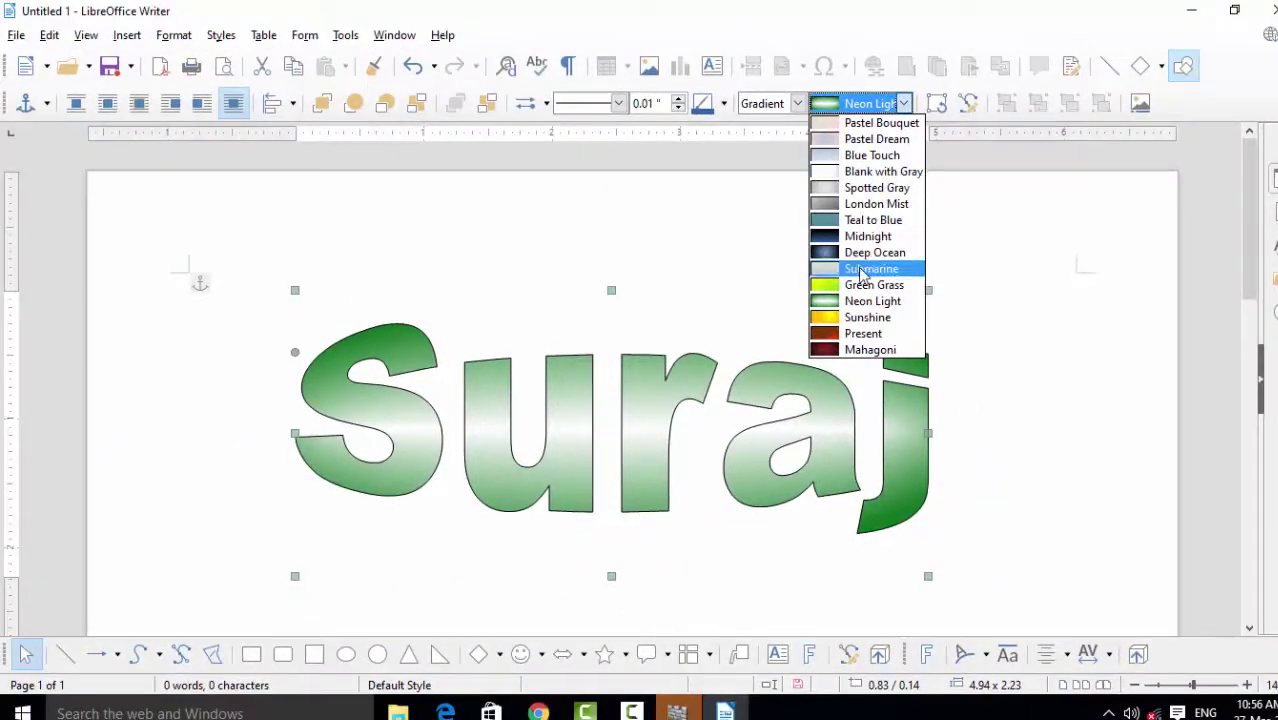
click(862, 269)
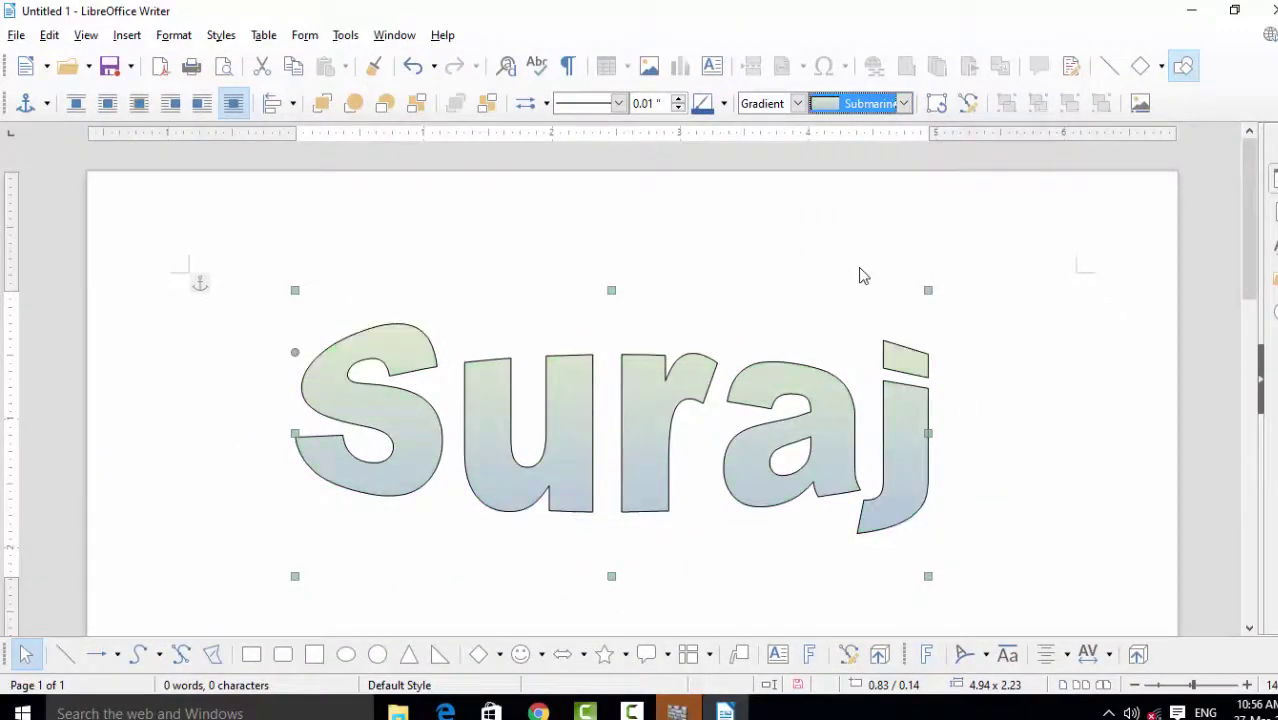
click(906, 103)
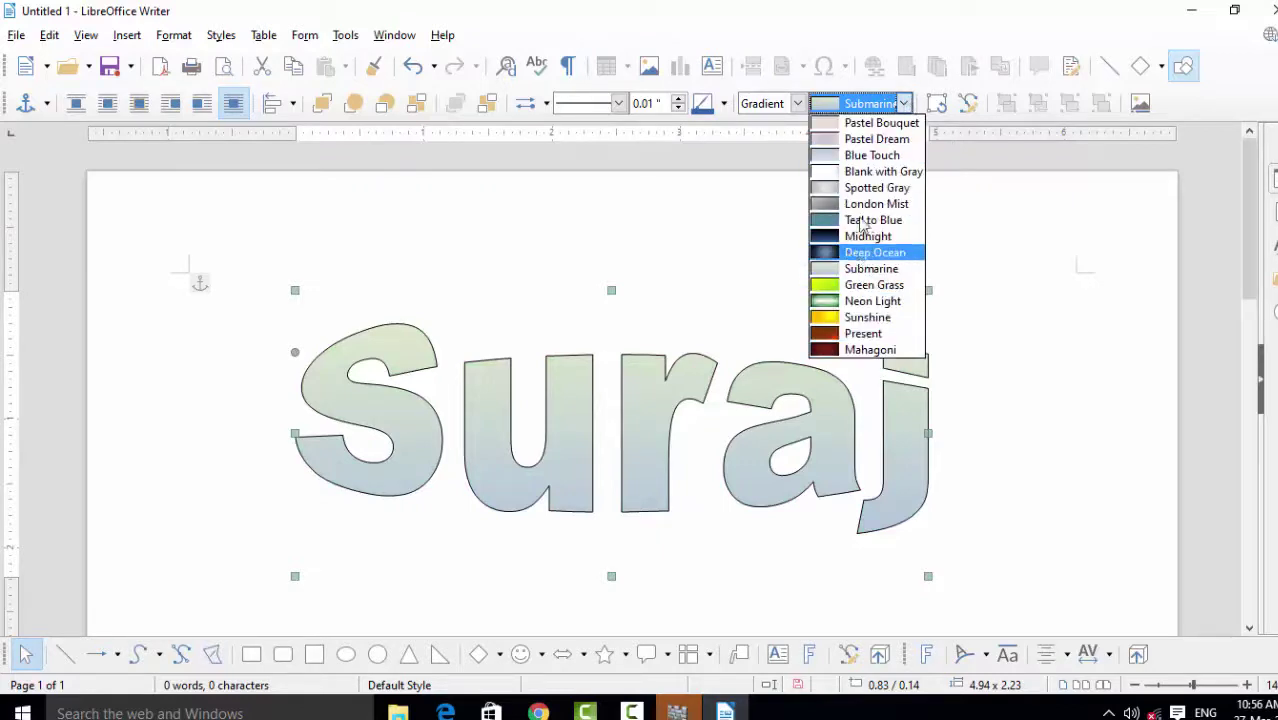
click(868, 252)
Step: Set the Fontwork outline colour to Lime, after briefly trying Red
click(724, 104)
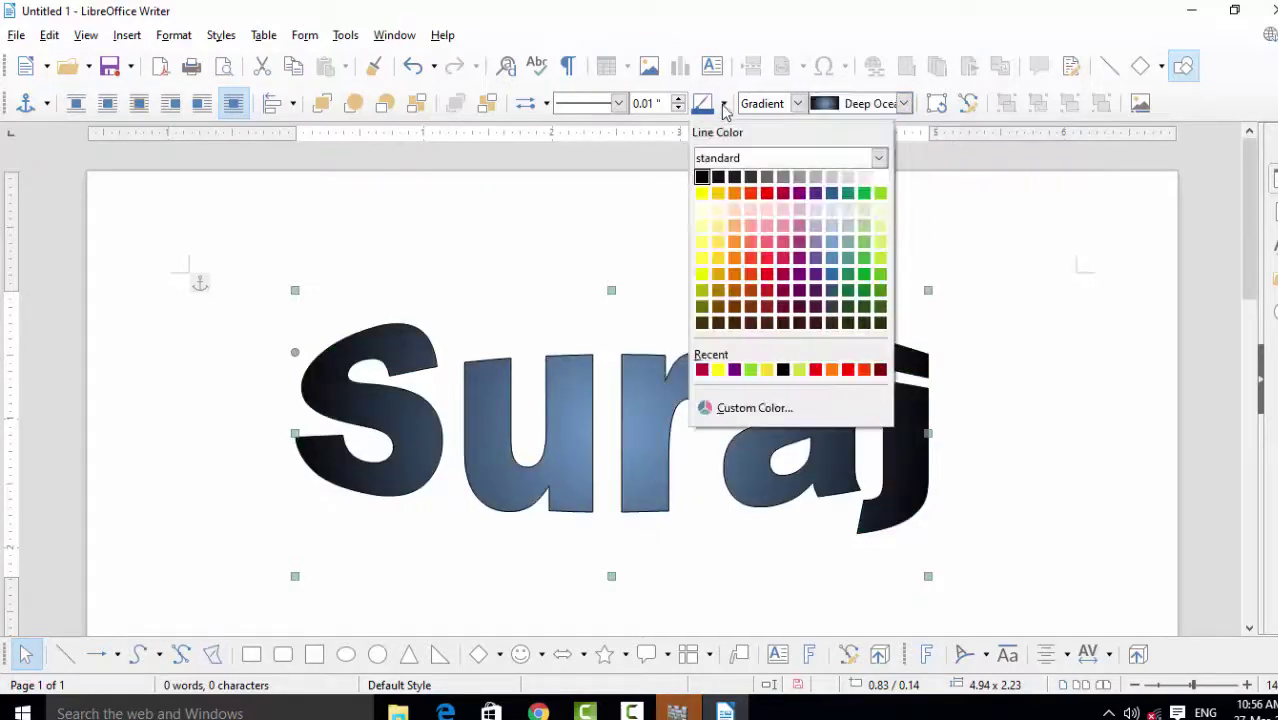
click(766, 257)
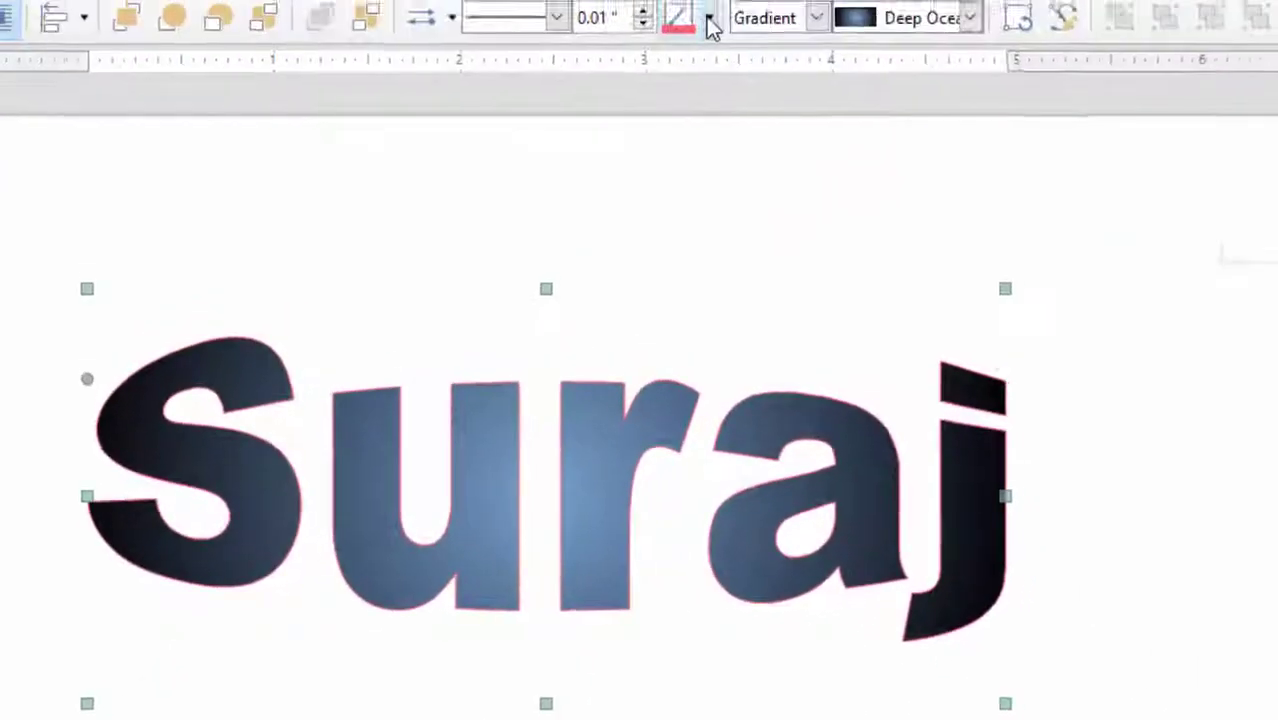
click(645, 81)
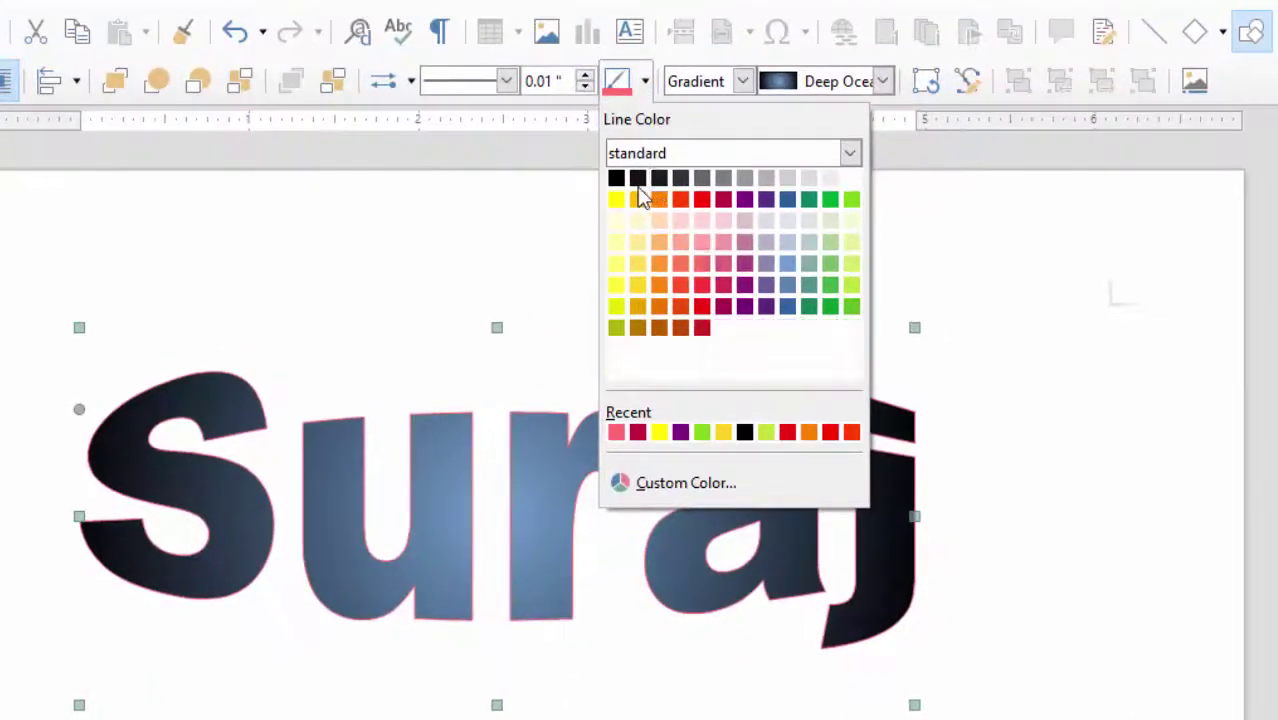
click(851, 200)
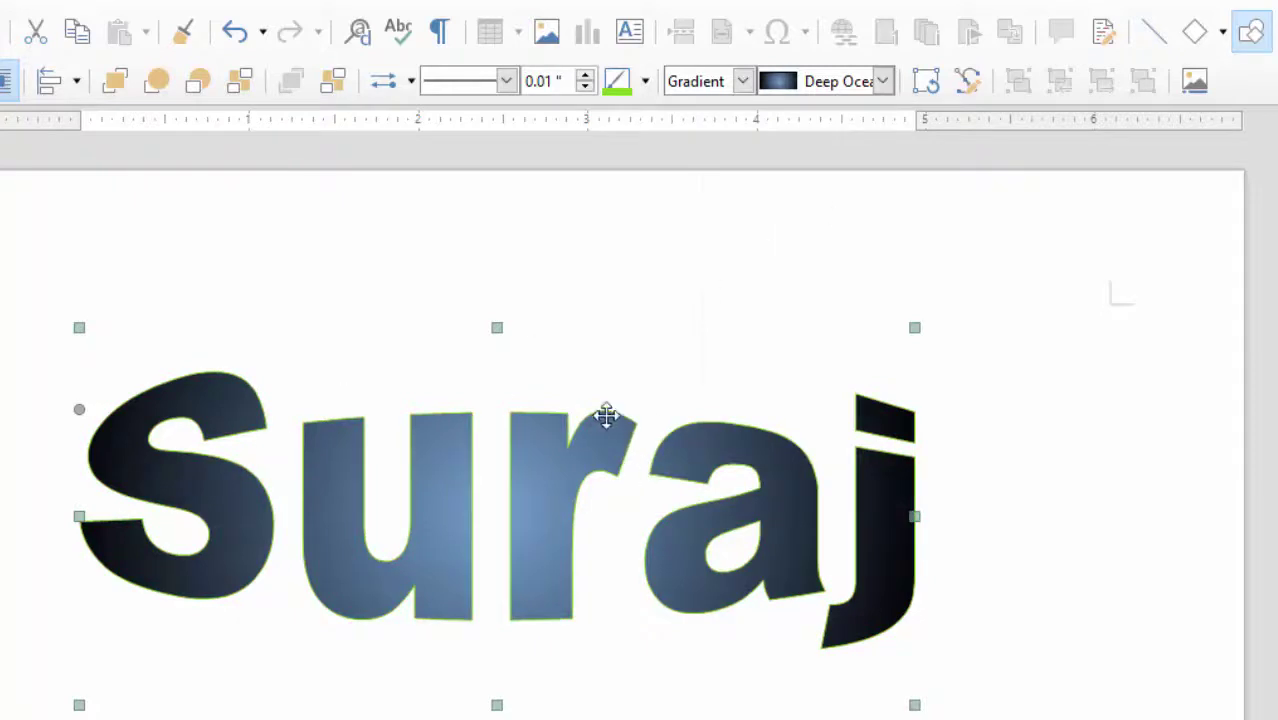
Step: Thicken the outline to 0.08" and enlarge the Suraj text from its corners
click(586, 76)
click(587, 76)
click(587, 76)
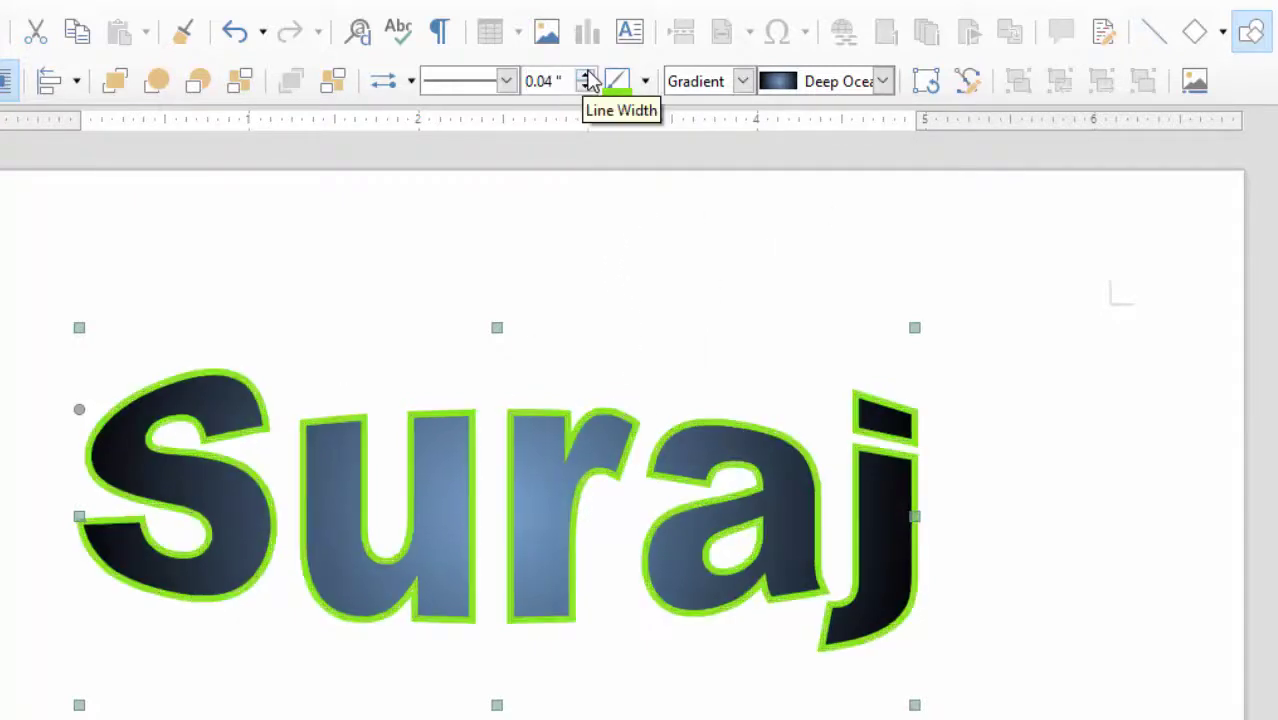
click(587, 76)
click(587, 76)
click(587, 76)
click(587, 76)
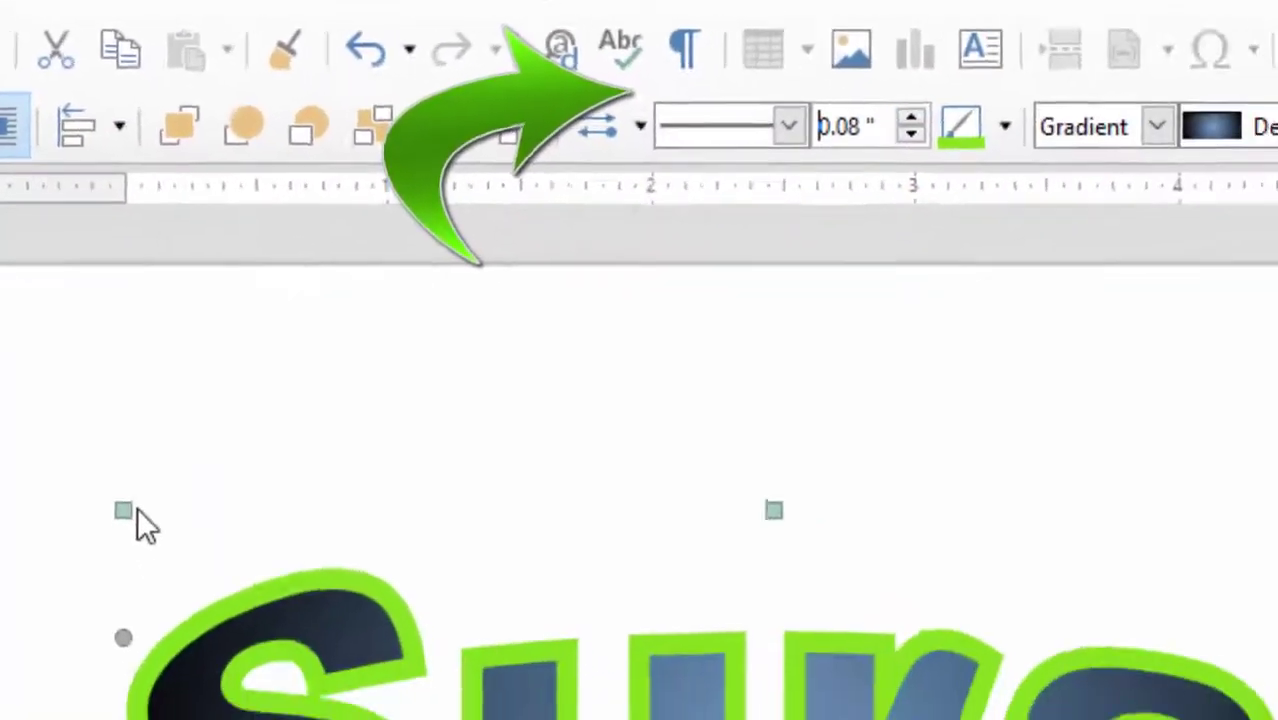
drag(80, 357, 23, 309)
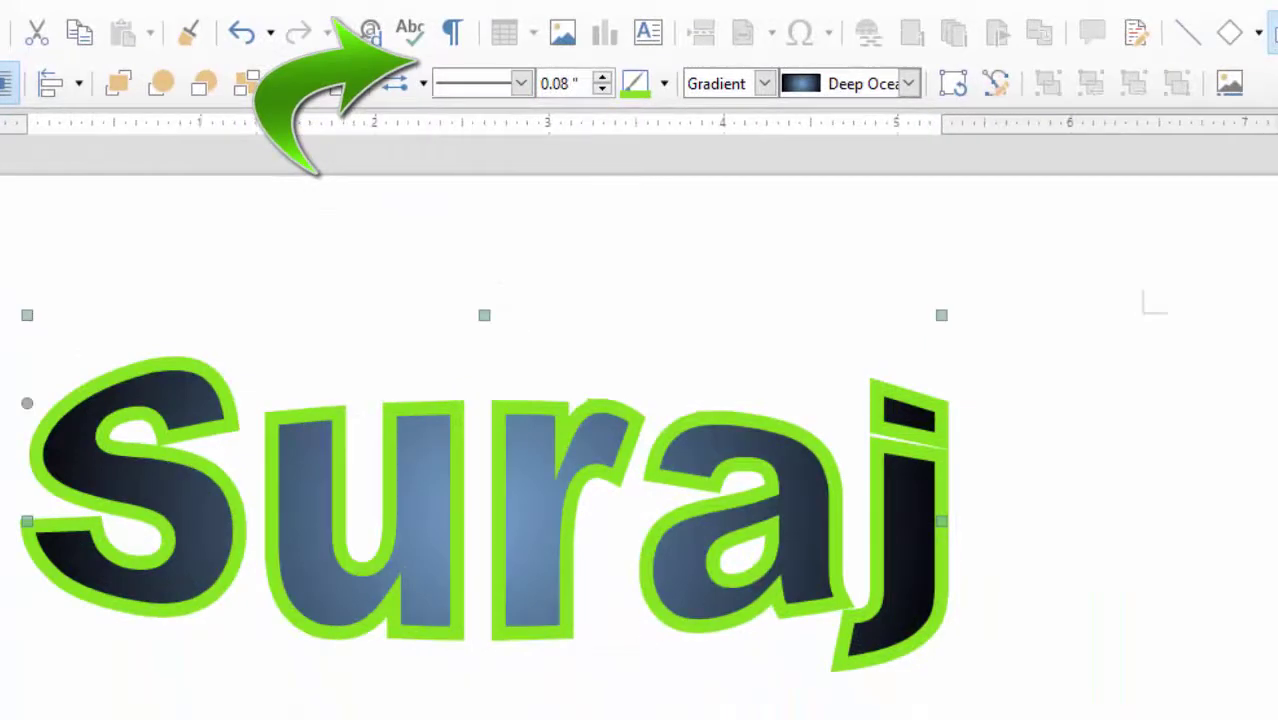
drag(936, 717, 964, 719)
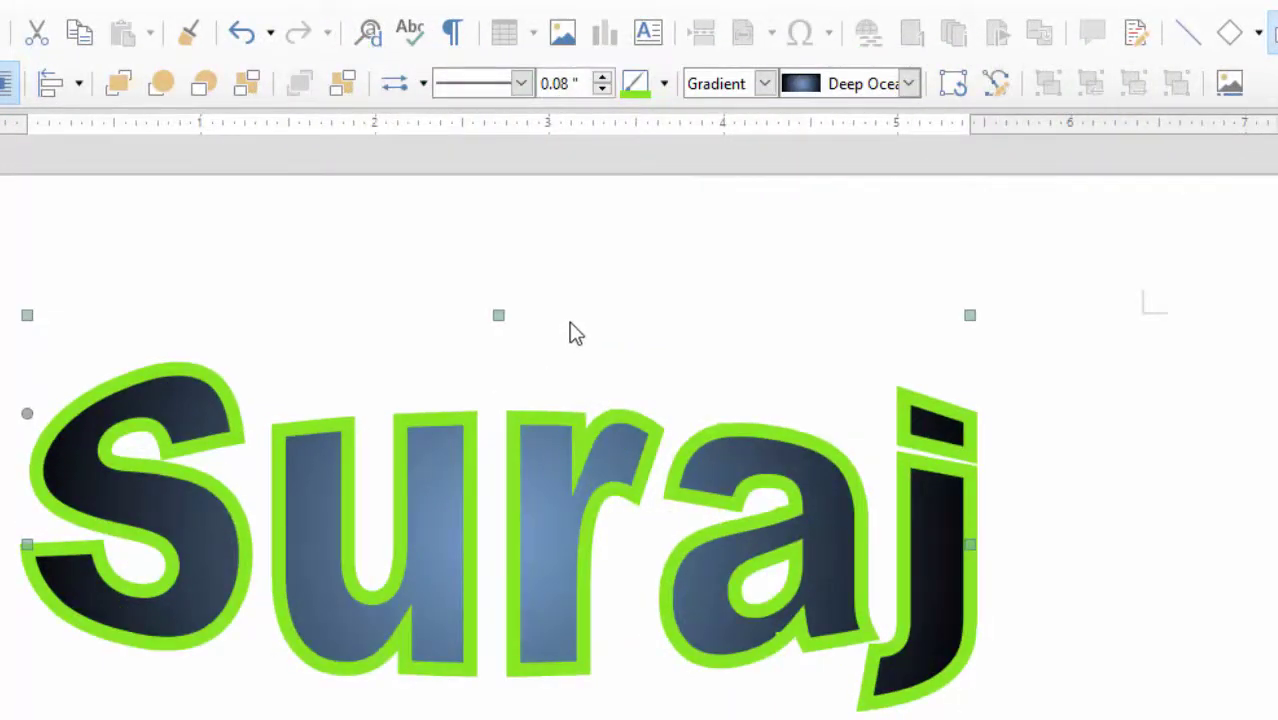
Step: Change the outline colour to Red and widen the line
click(663, 84)
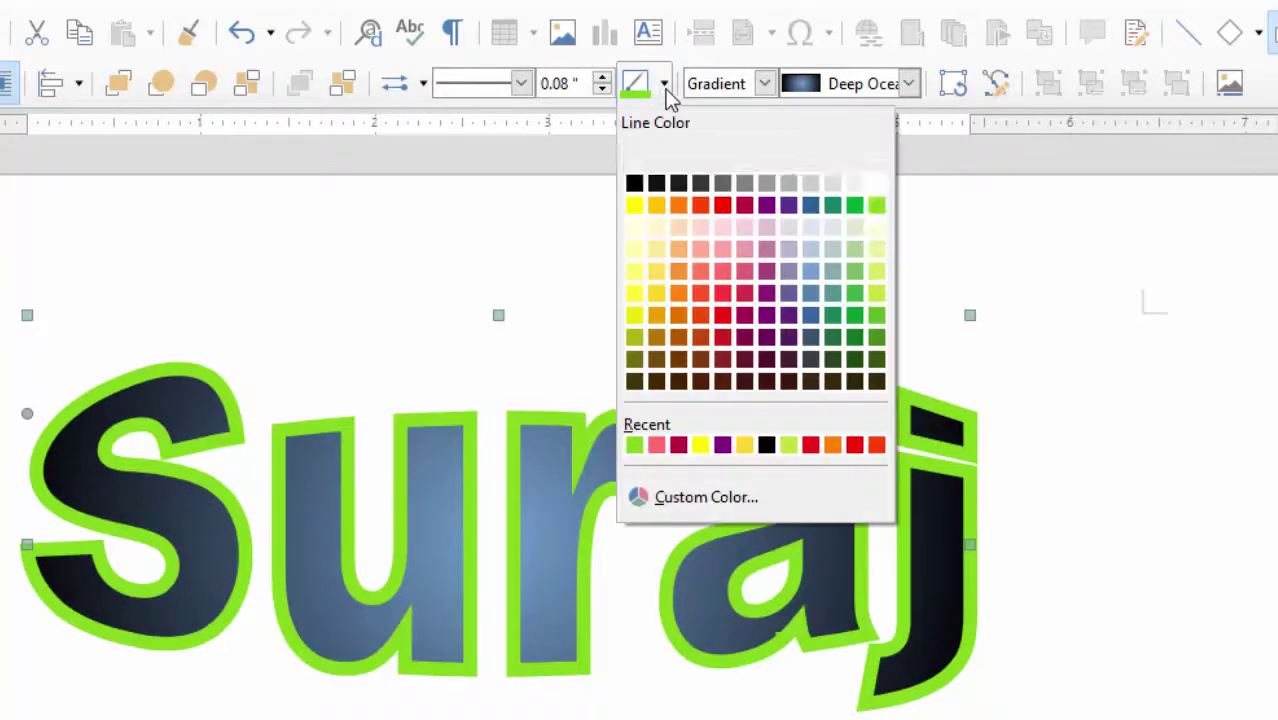
click(721, 205)
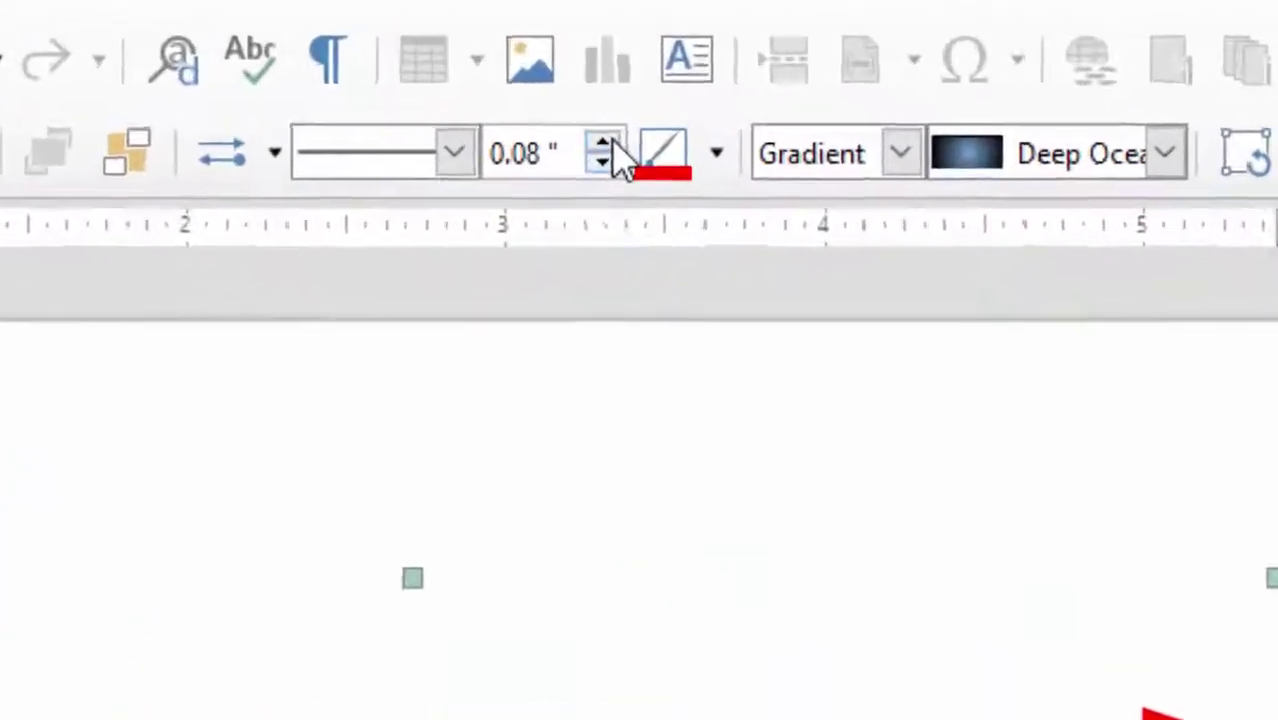
click(602, 78)
click(603, 166)
click(600, 172)
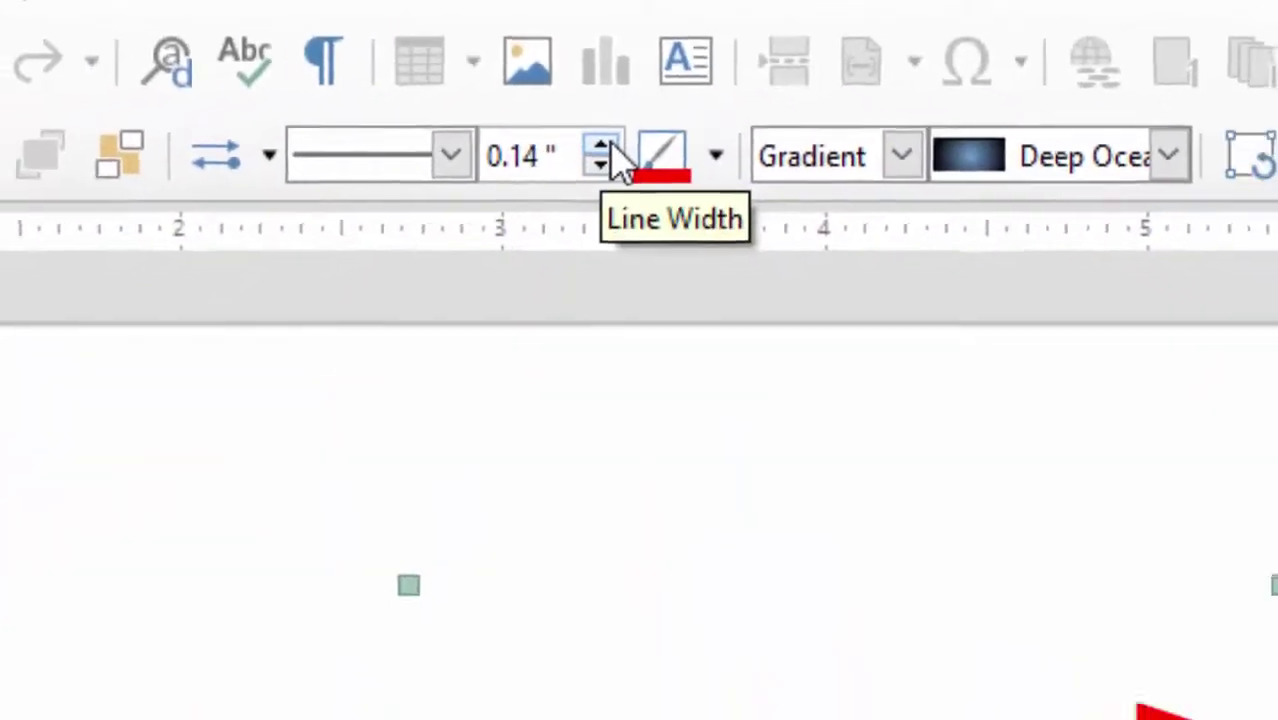
click(600, 155)
click(595, 76)
click(595, 76)
click(595, 76)
click(595, 76)
click(595, 76)
click(595, 76)
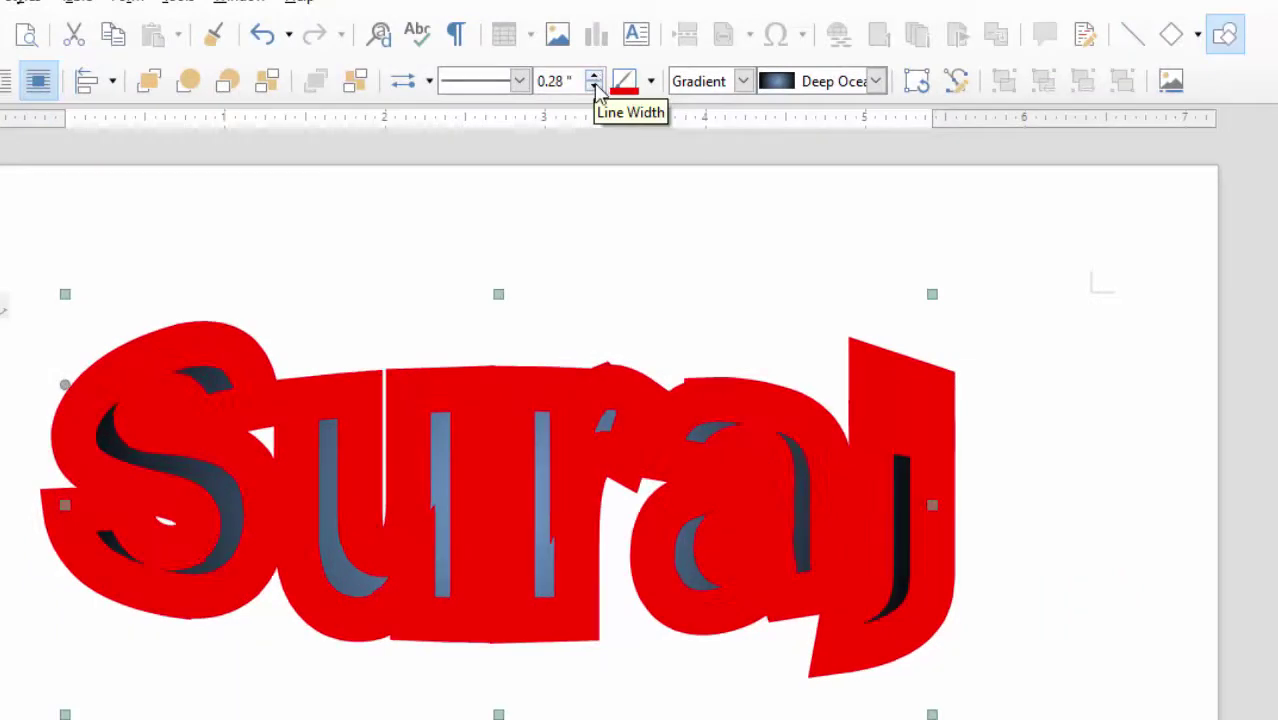
Step: Thin the red outline down to 0.04"
click(597, 88)
click(597, 88)
click(597, 88)
click(597, 88)
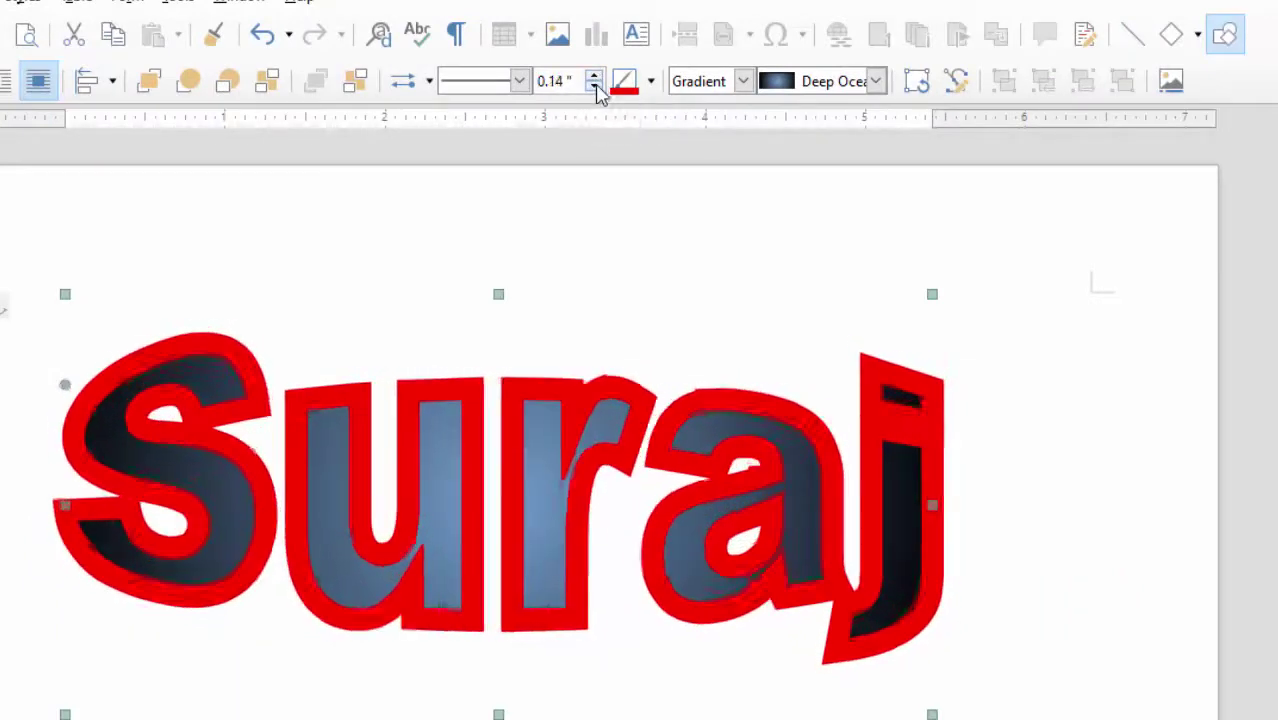
click(597, 88)
click(597, 88)
click(597, 88)
click(597, 88)
click(597, 88)
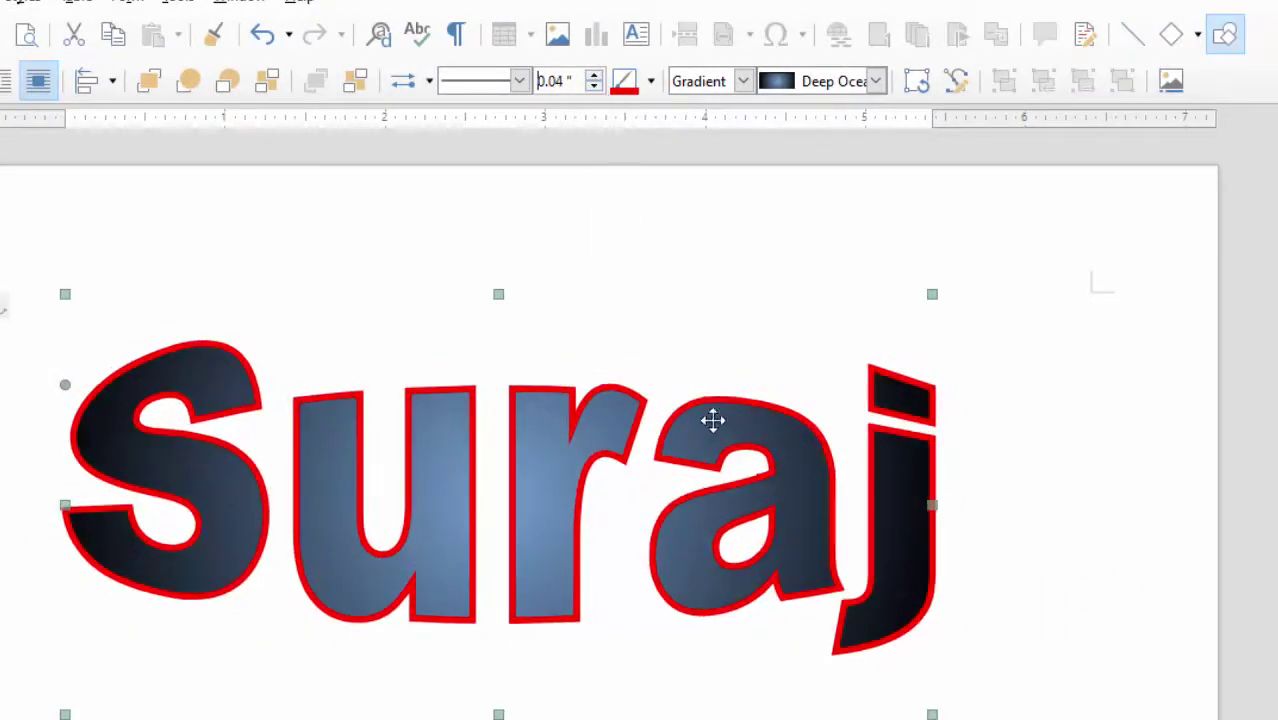